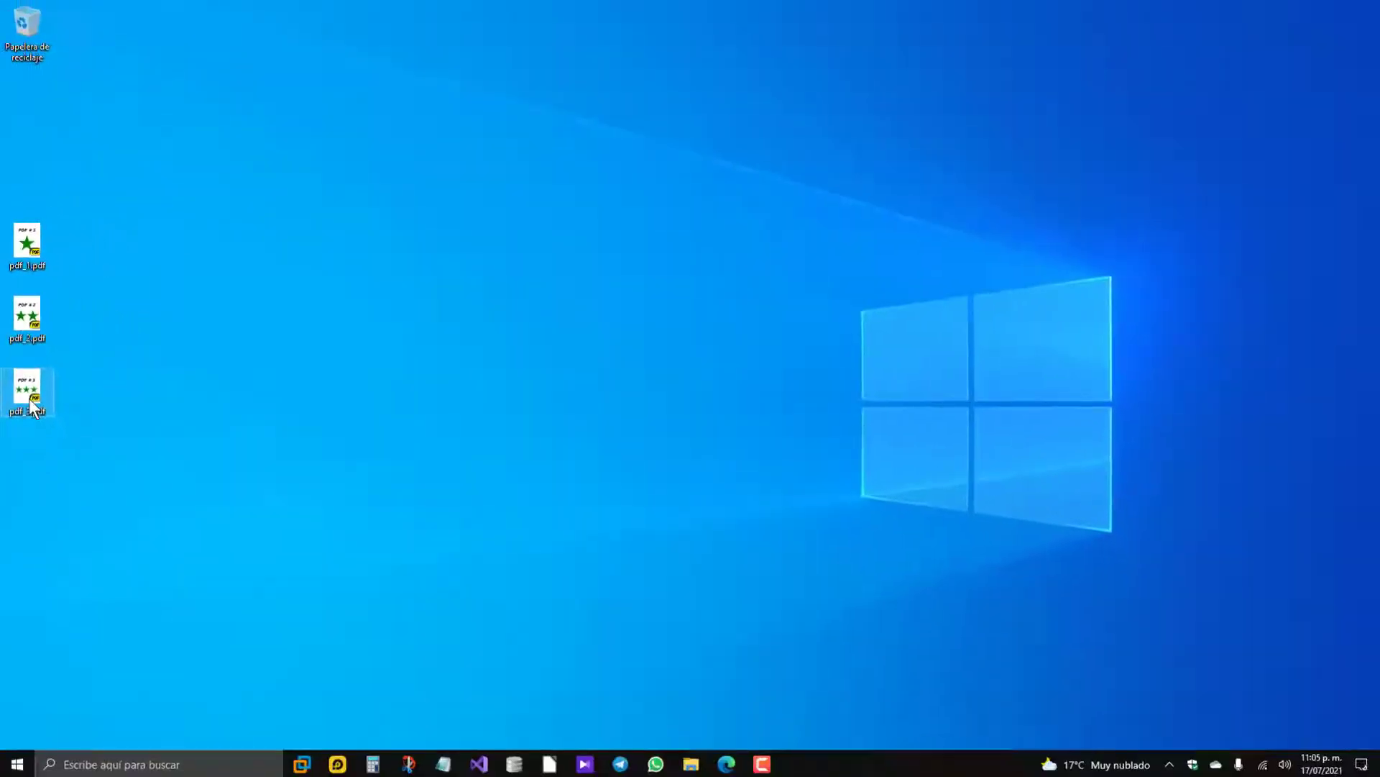
# - Preview pdf_1, pdf_2 and pdf_3 from the desktop, closing each preview afterwards
pyautogui.click(30, 404)
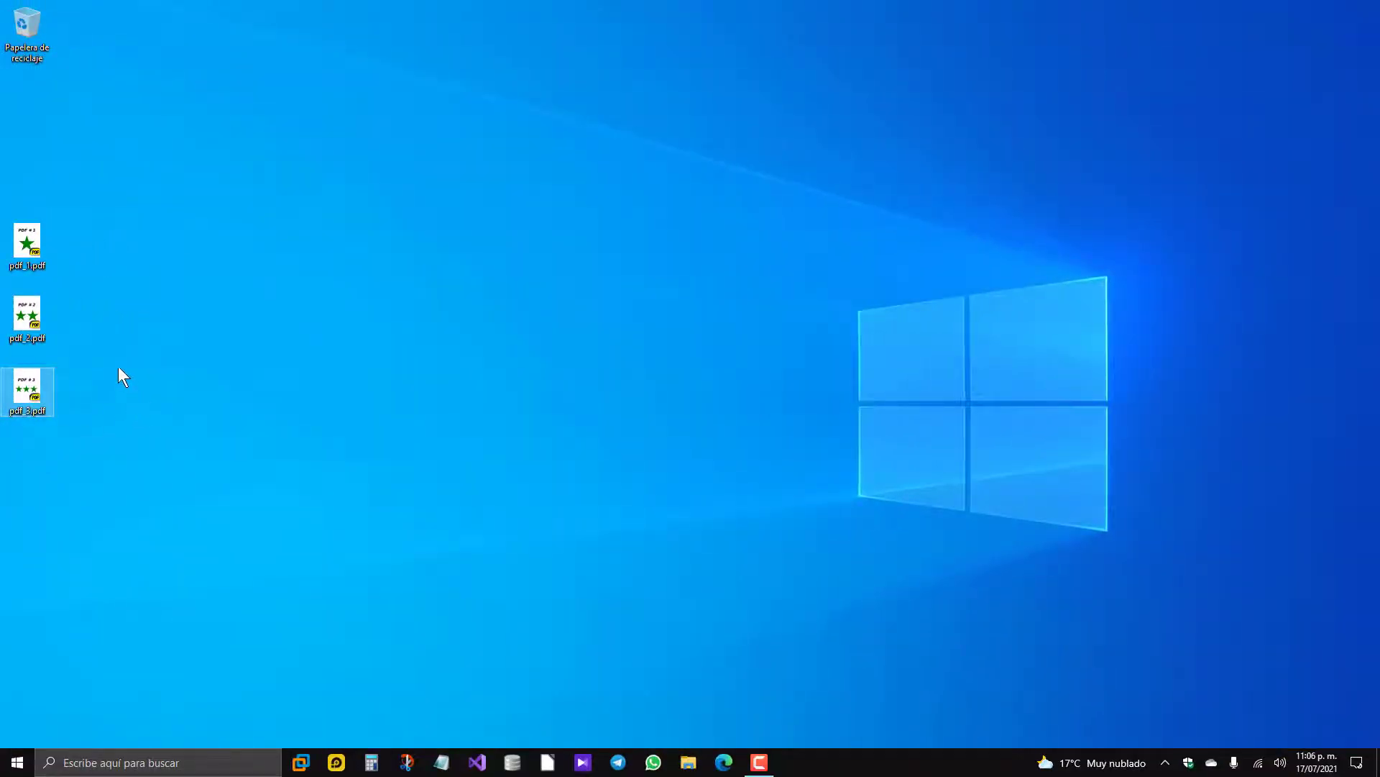
pyautogui.click(28, 246)
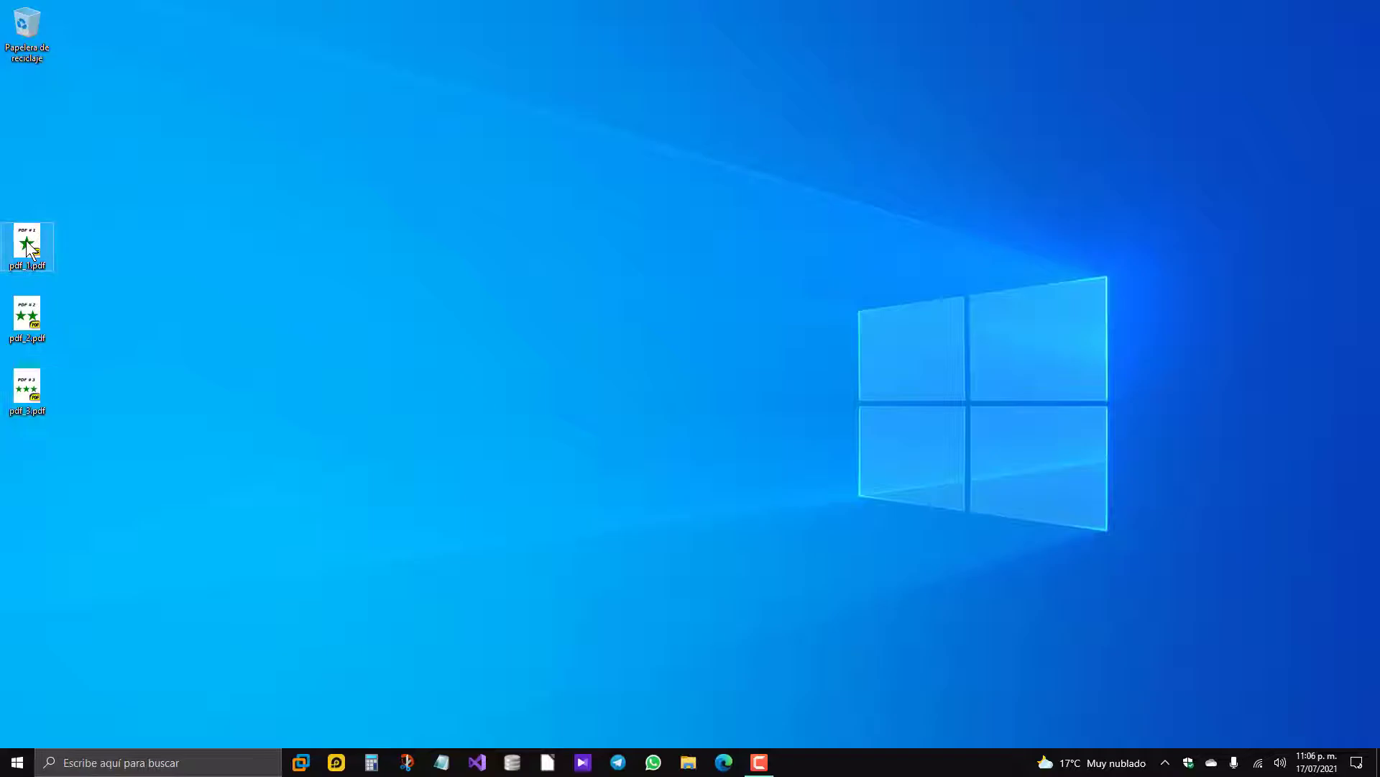
pyautogui.doubleClick(29, 247)
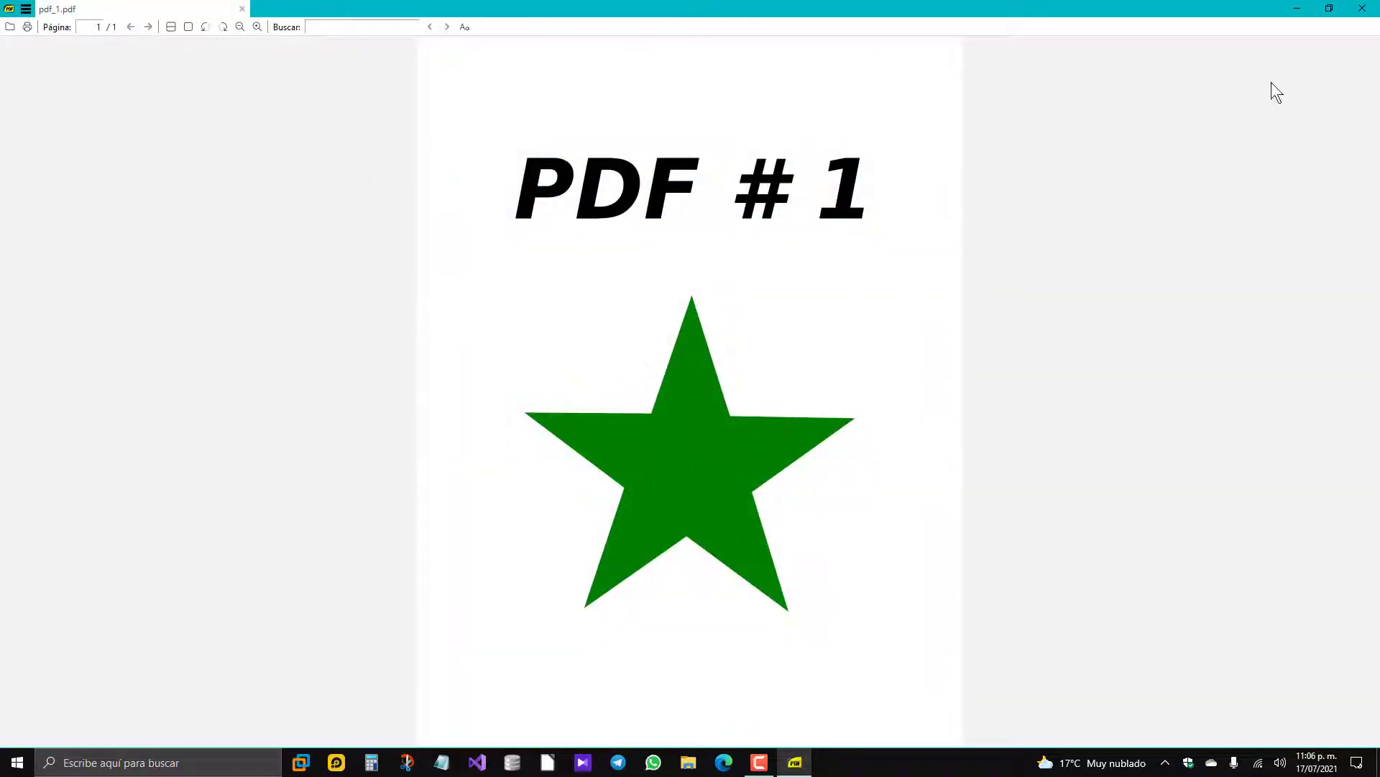
pyautogui.click(1362, 9)
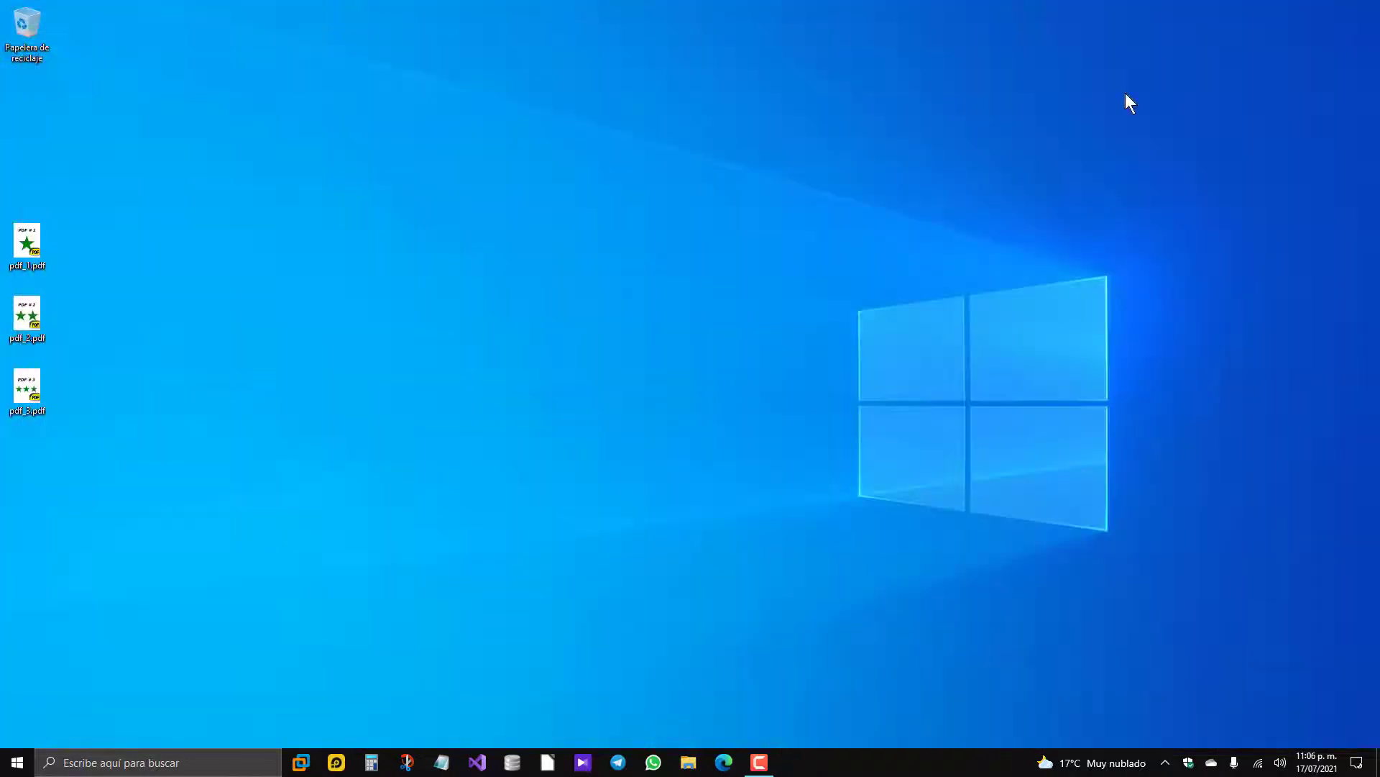
pyautogui.doubleClick(27, 317)
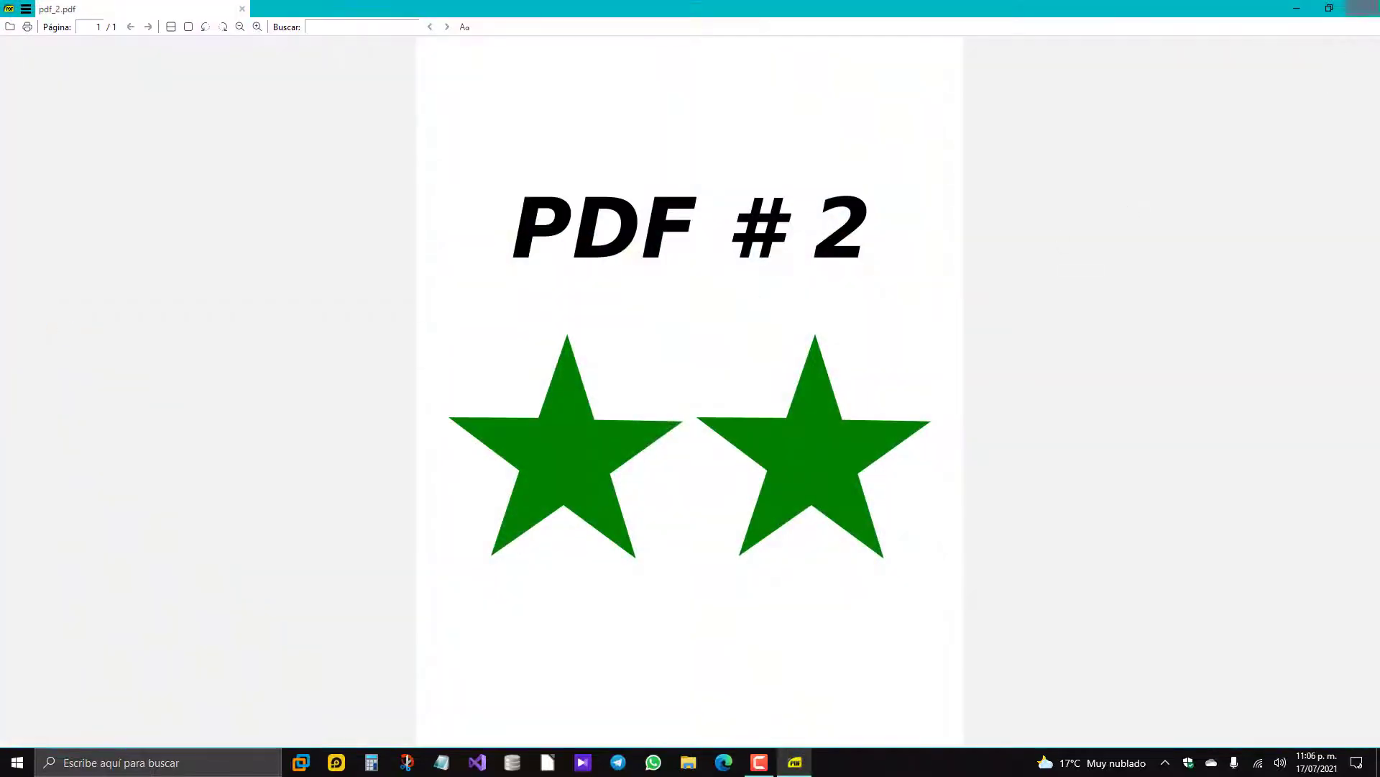
pyautogui.click(1361, 8)
pyautogui.doubleClick(44, 392)
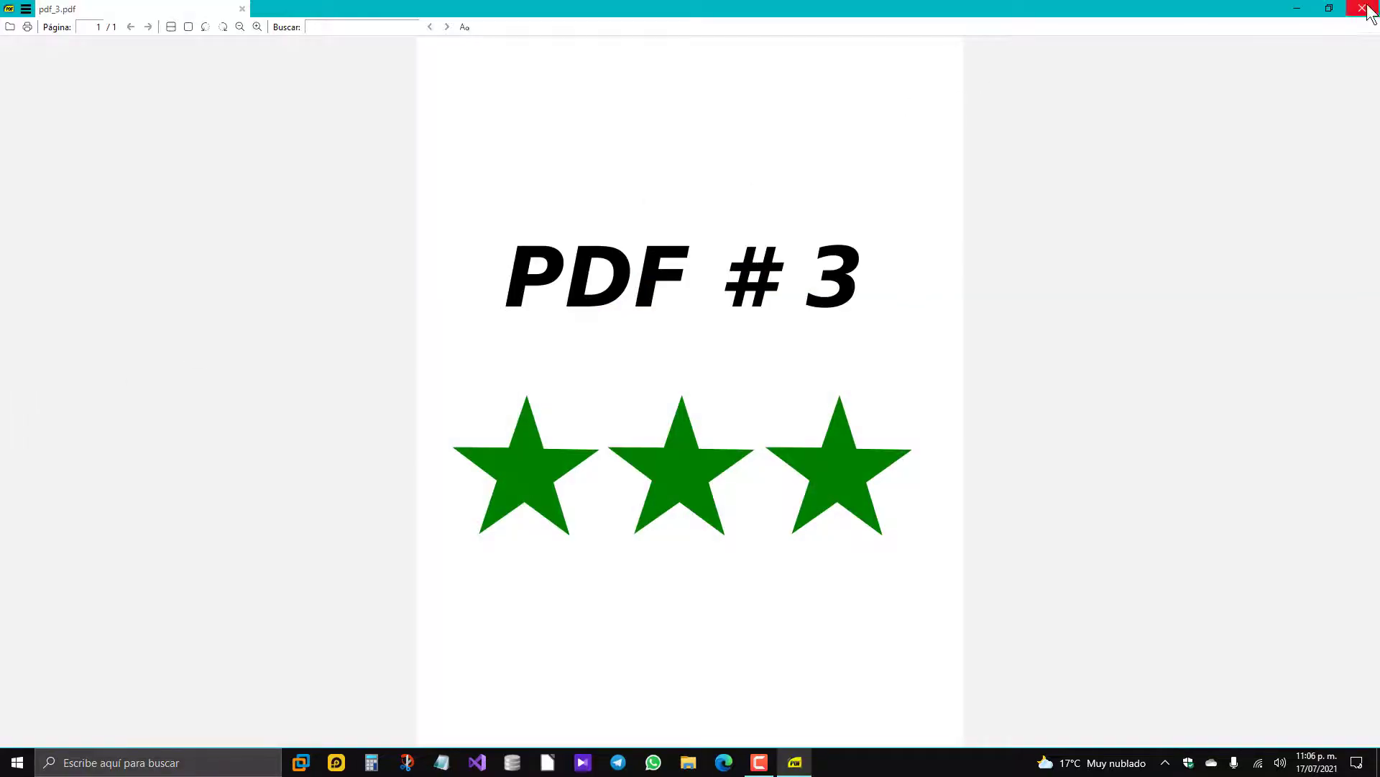
pyautogui.click(1362, 9)
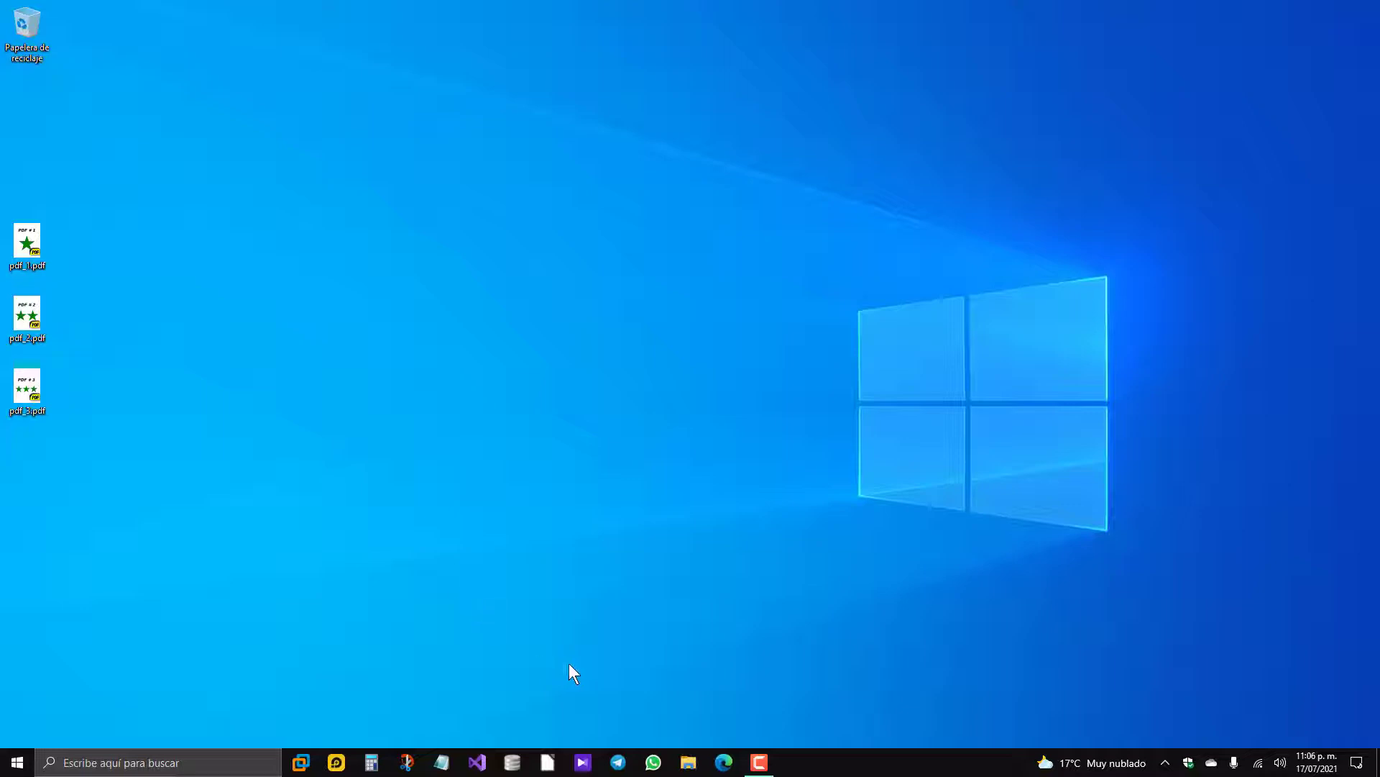
# - Launch LibreOffice and open all three PDFs from Escritorio with one box selection
pyautogui.click(549, 764)
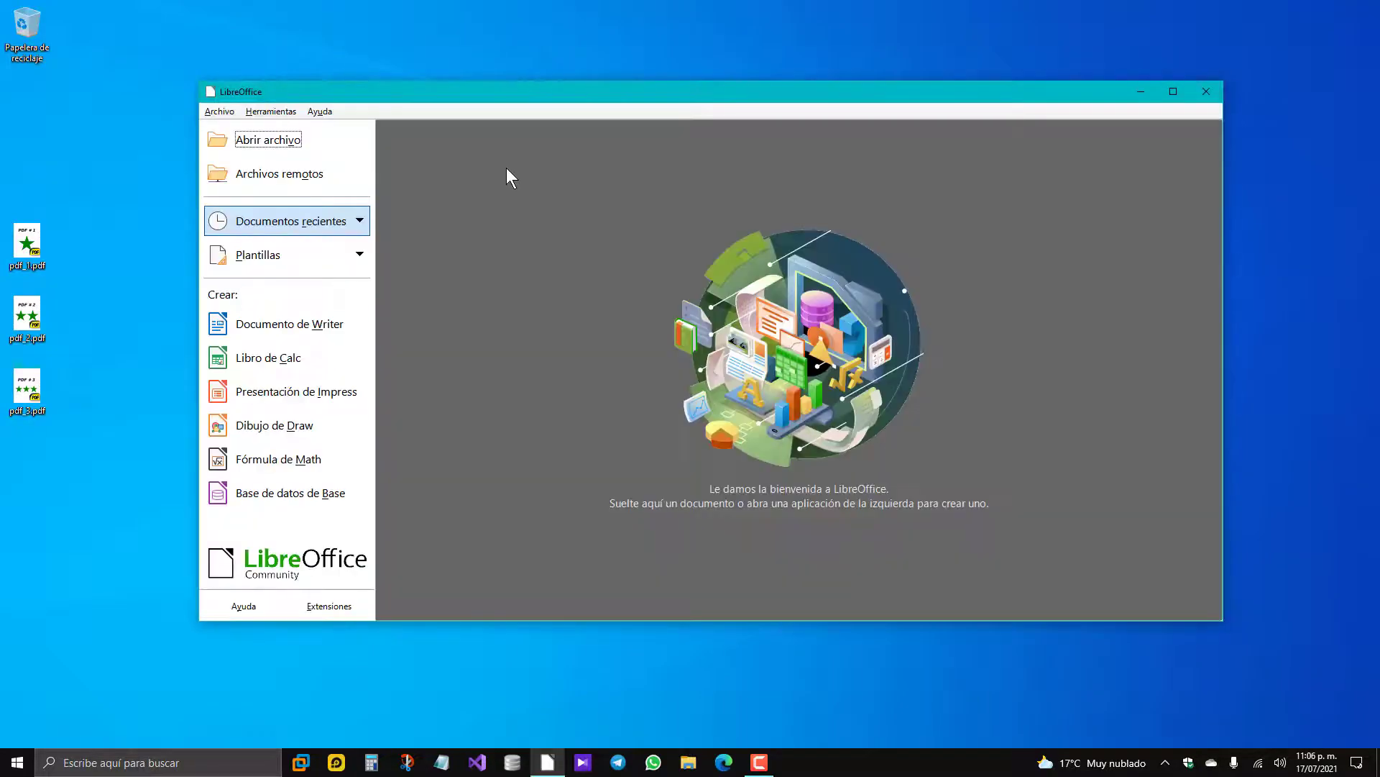
pyautogui.click(267, 147)
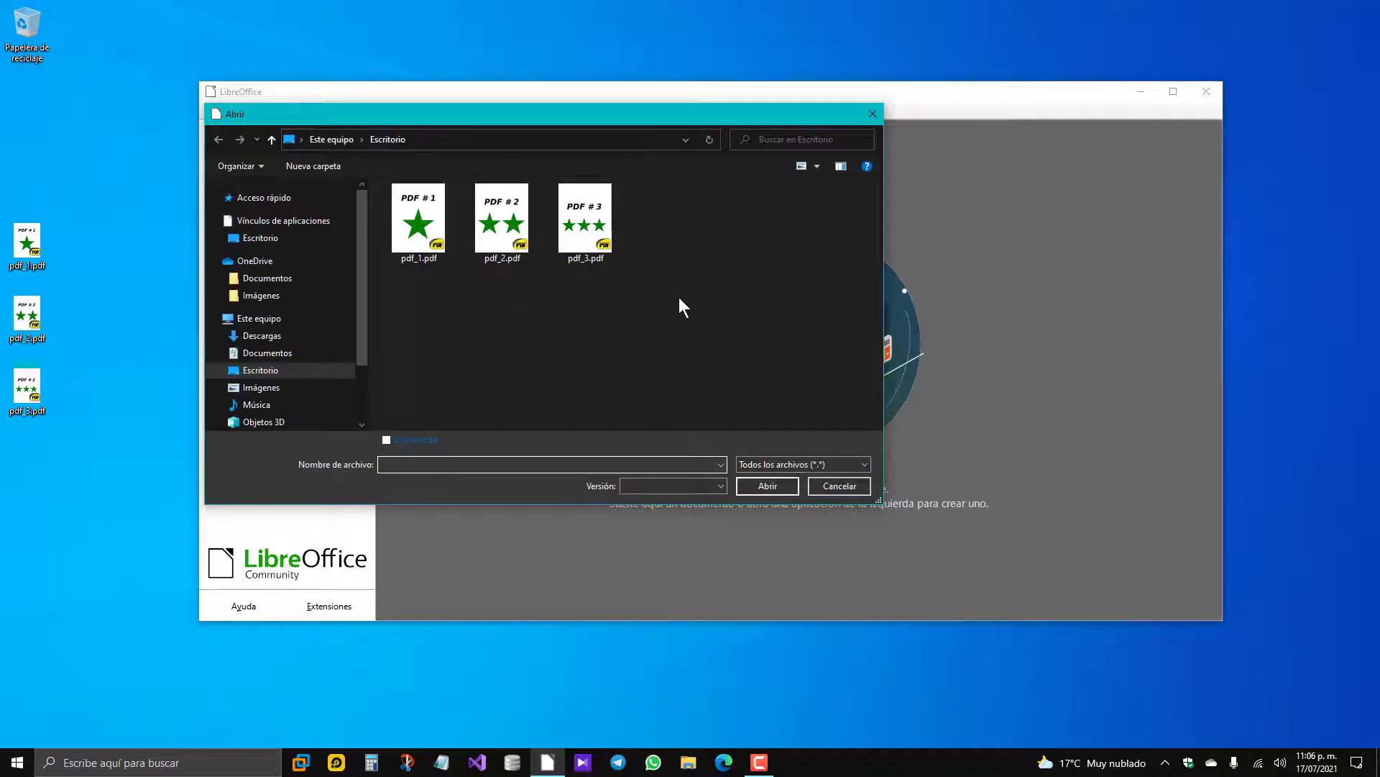
pyautogui.moveTo(678, 308); pyautogui.dragTo(400, 207)
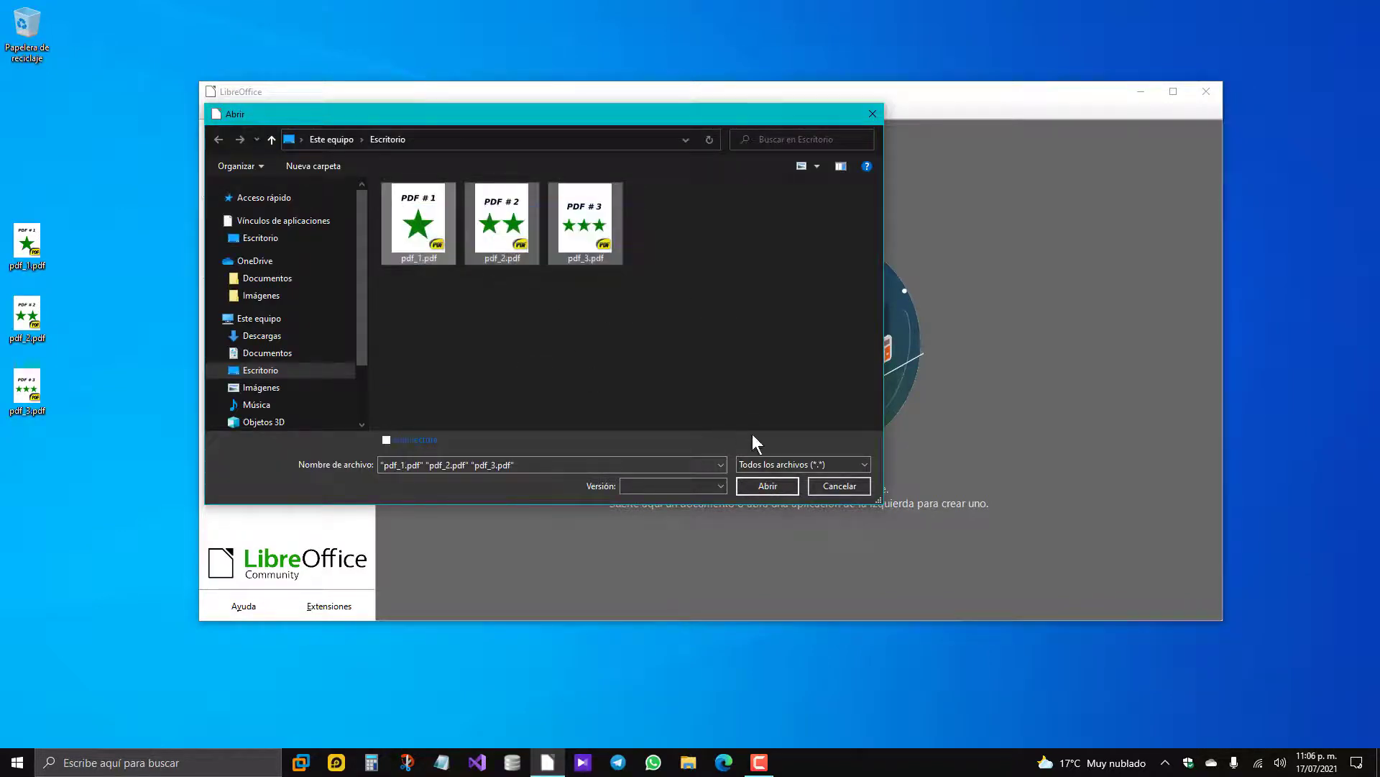
pyautogui.click(767, 486)
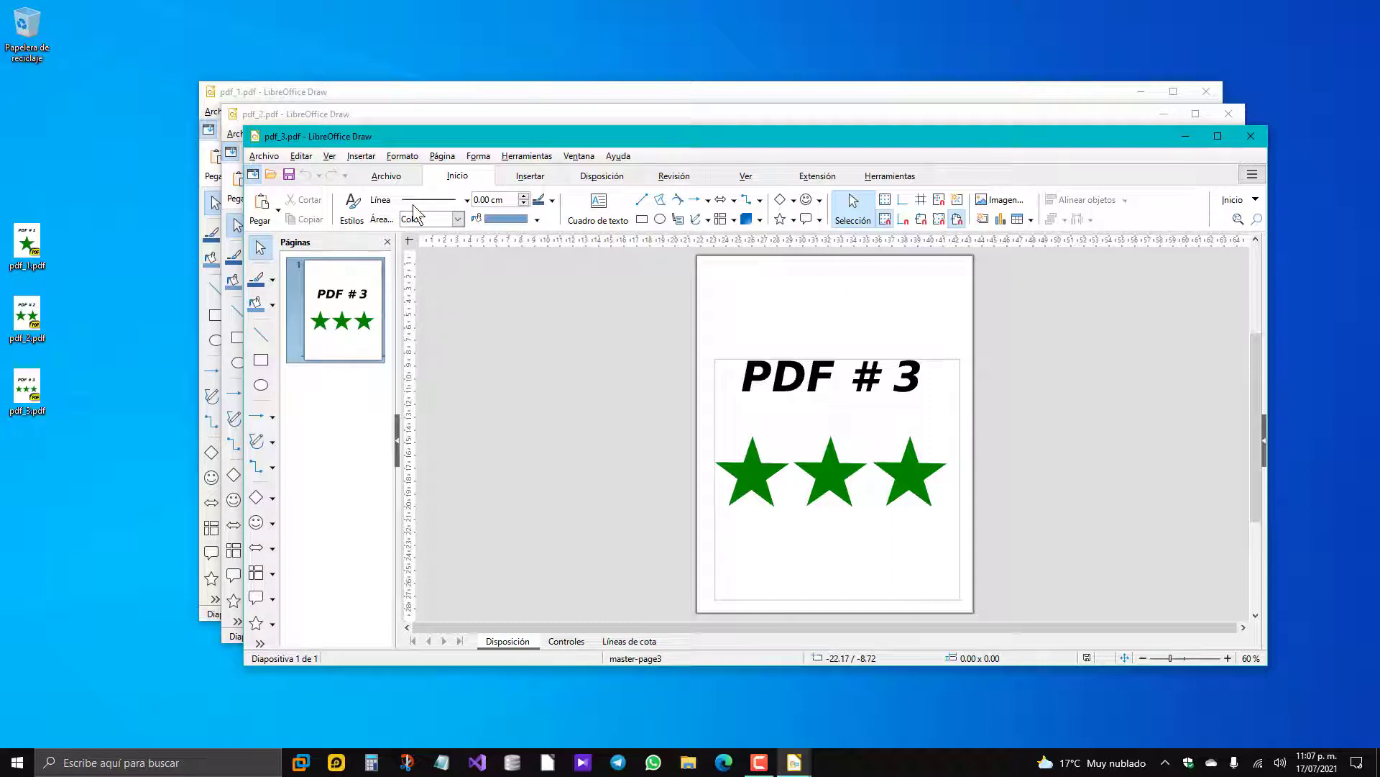
# - Cascade the pdf_3 and pdf_2 windows and bring each of the three documents forward in turn
pyautogui.moveTo(344, 136)
pyautogui.mouseDown()
pyautogui.moveTo(675, 205)
pyautogui.moveTo(684, 186)
pyautogui.mouseUp()
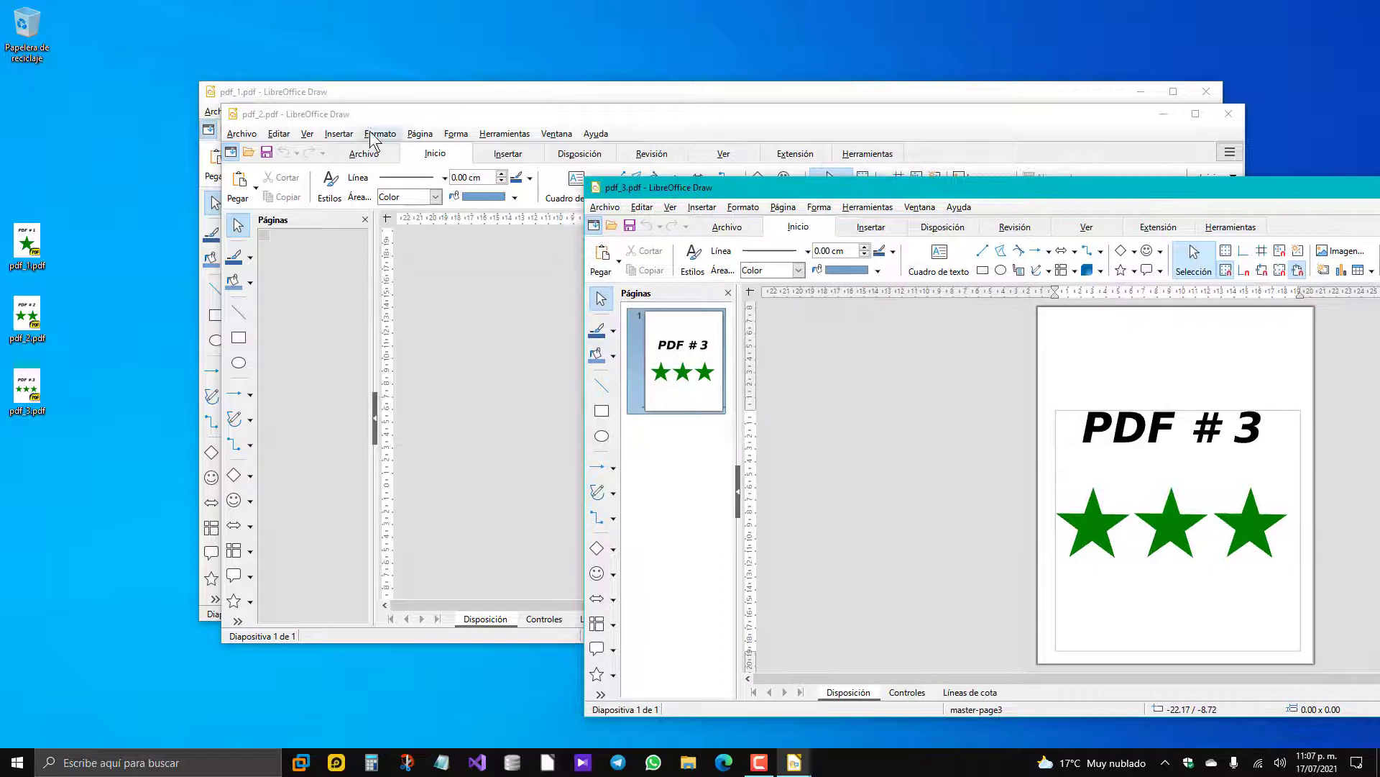
pyautogui.moveTo(338, 118)
pyautogui.mouseDown()
pyautogui.moveTo(386, 114)
pyautogui.moveTo(483, 157)
pyautogui.mouseUp()
pyautogui.click(337, 90)
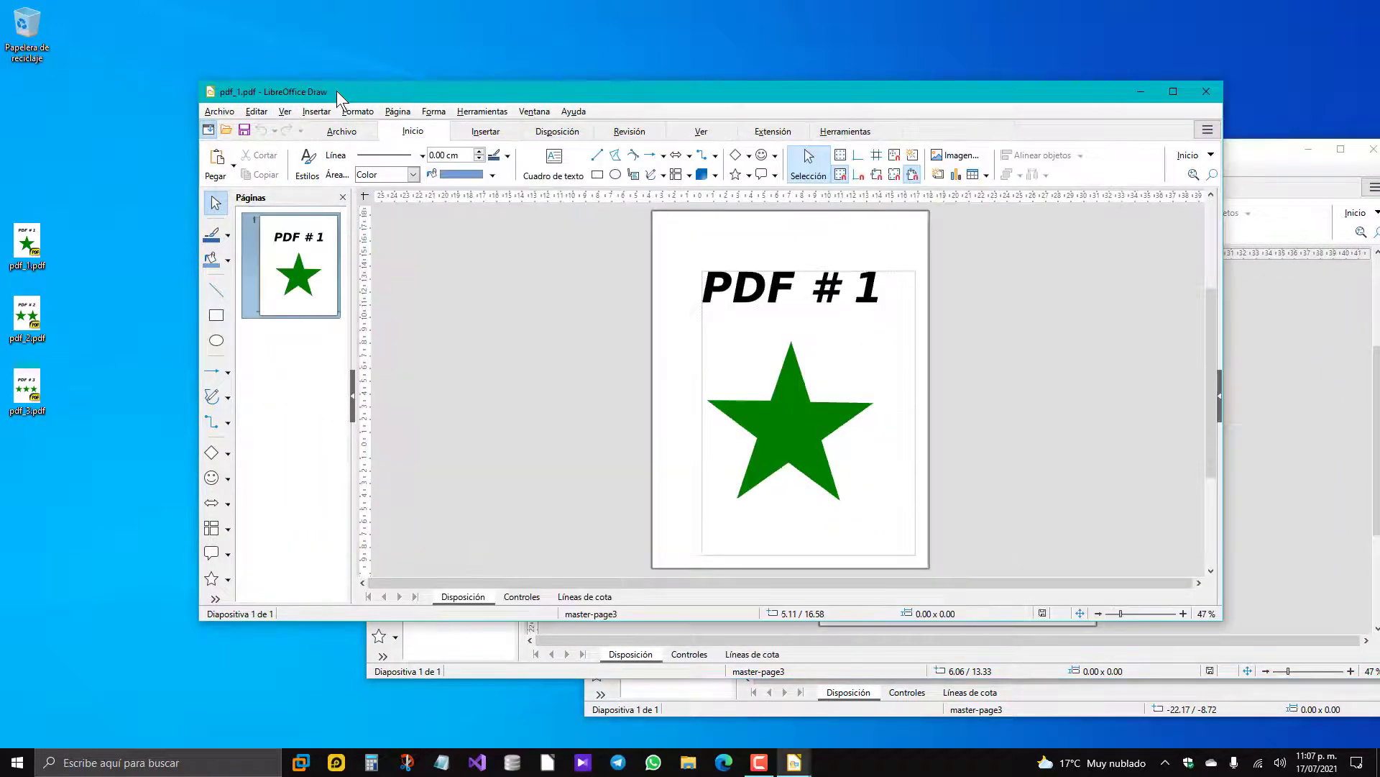
pyautogui.click(477, 663)
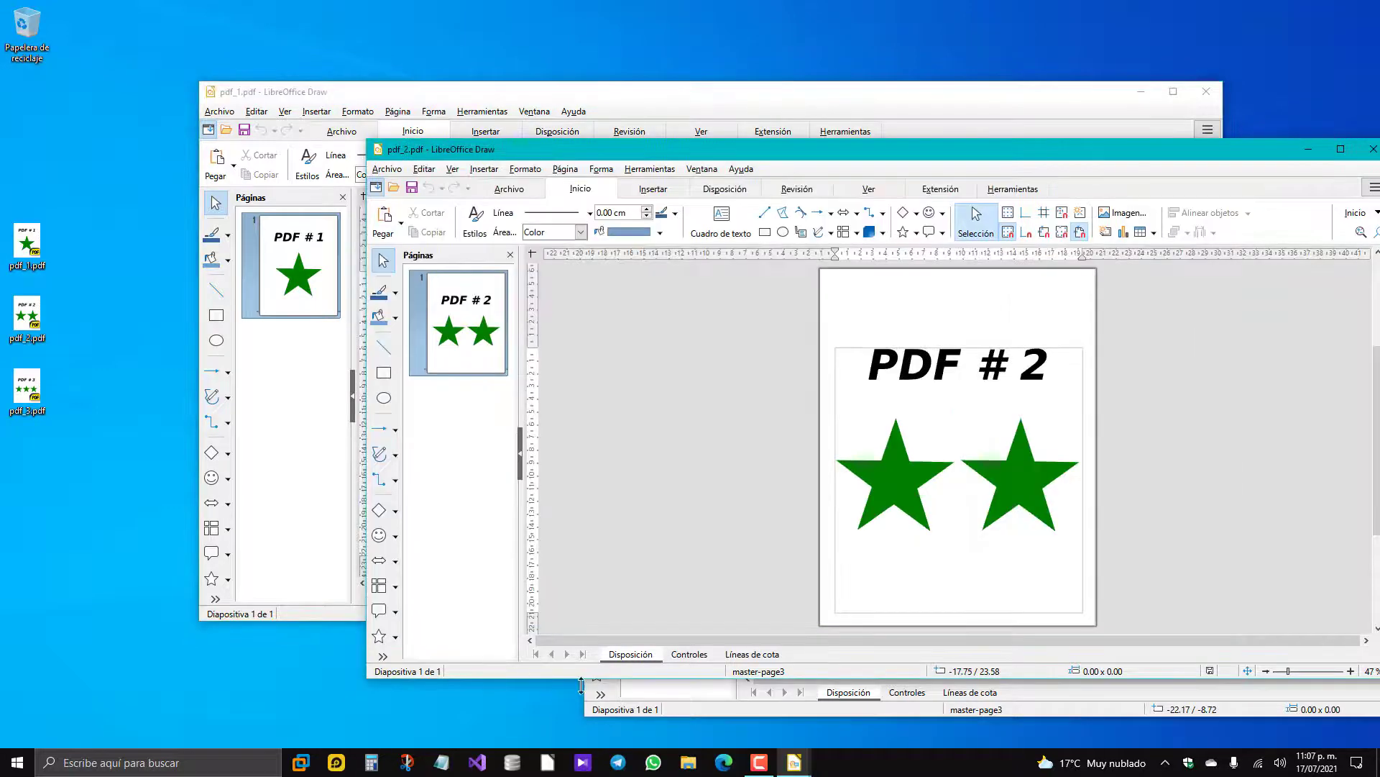
pyautogui.click(699, 712)
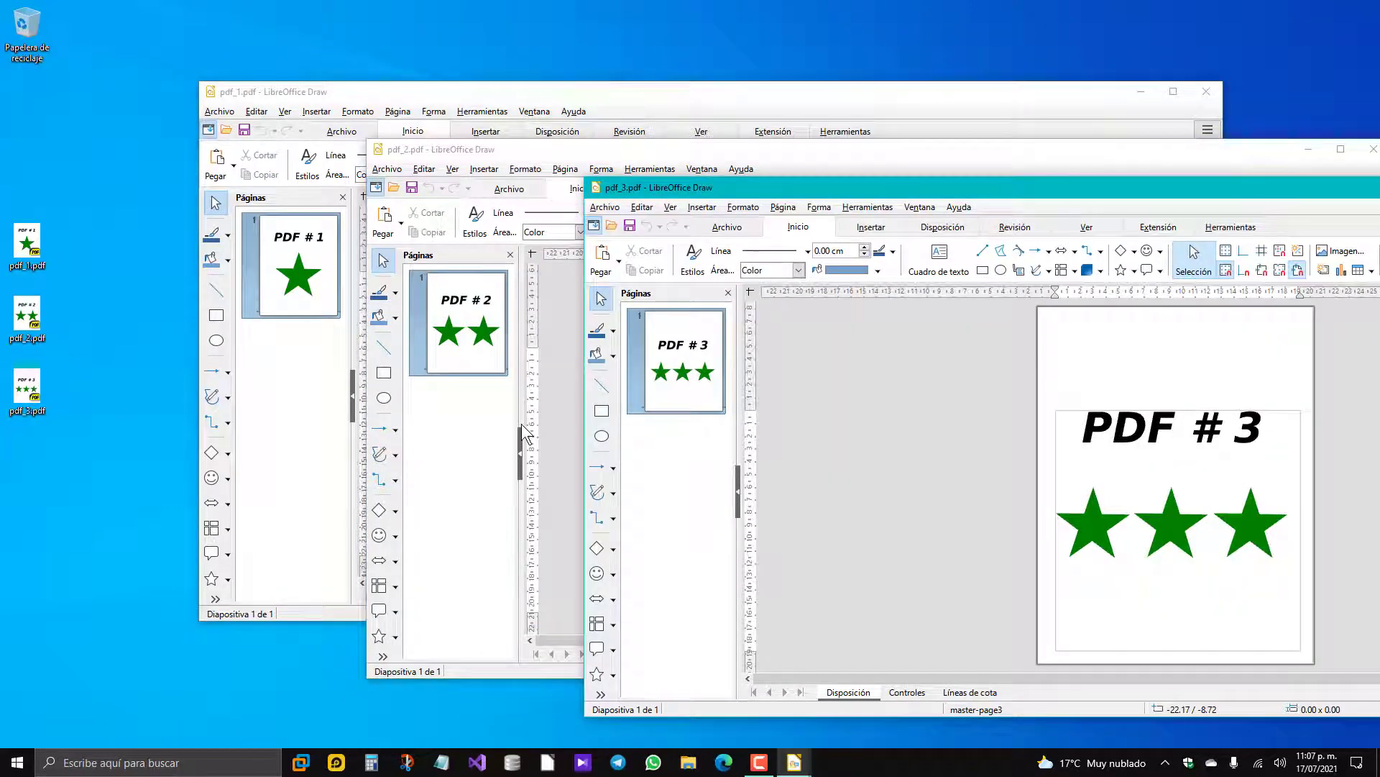
# - Copy the PDF # 2 page into pdf_1, accept scaling it to fit, then close pdf_2
pyautogui.rightClick(467, 308)
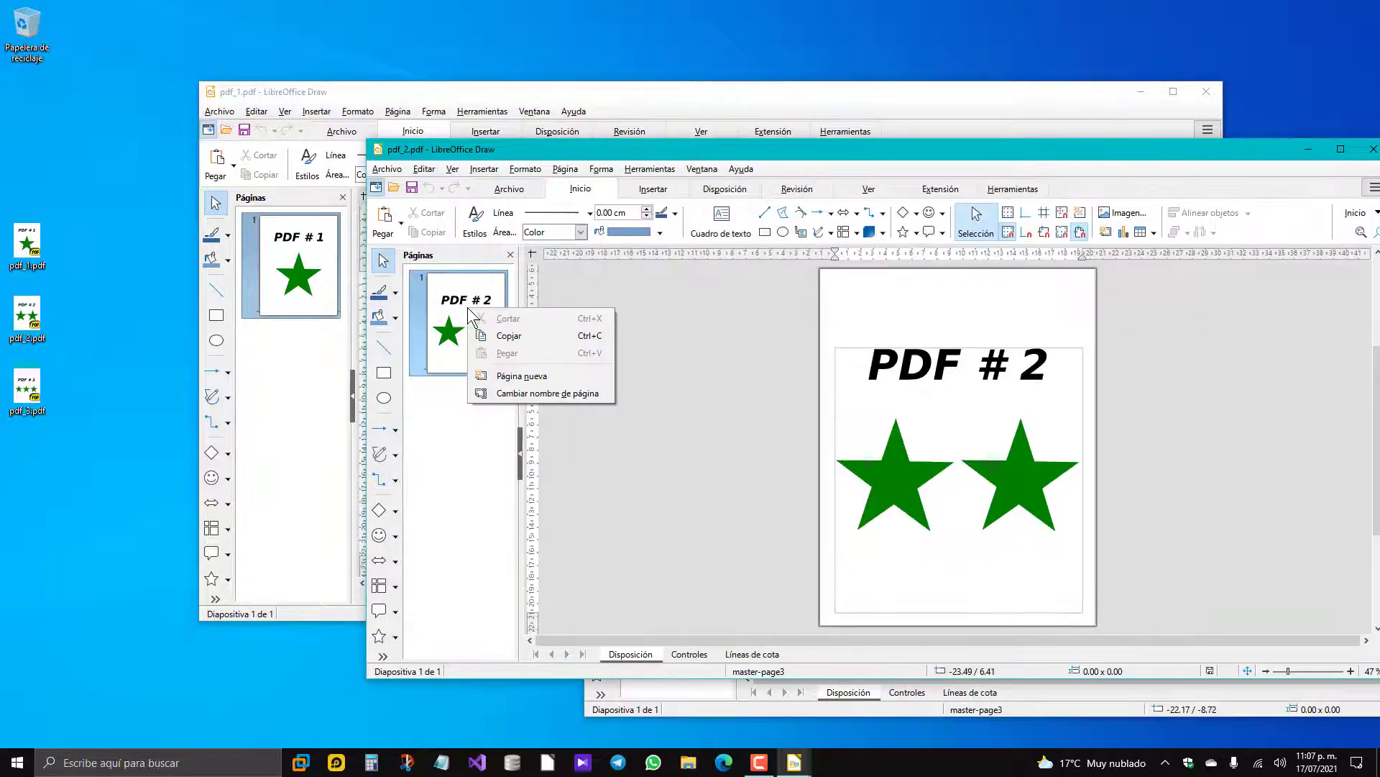
pyautogui.click(500, 336)
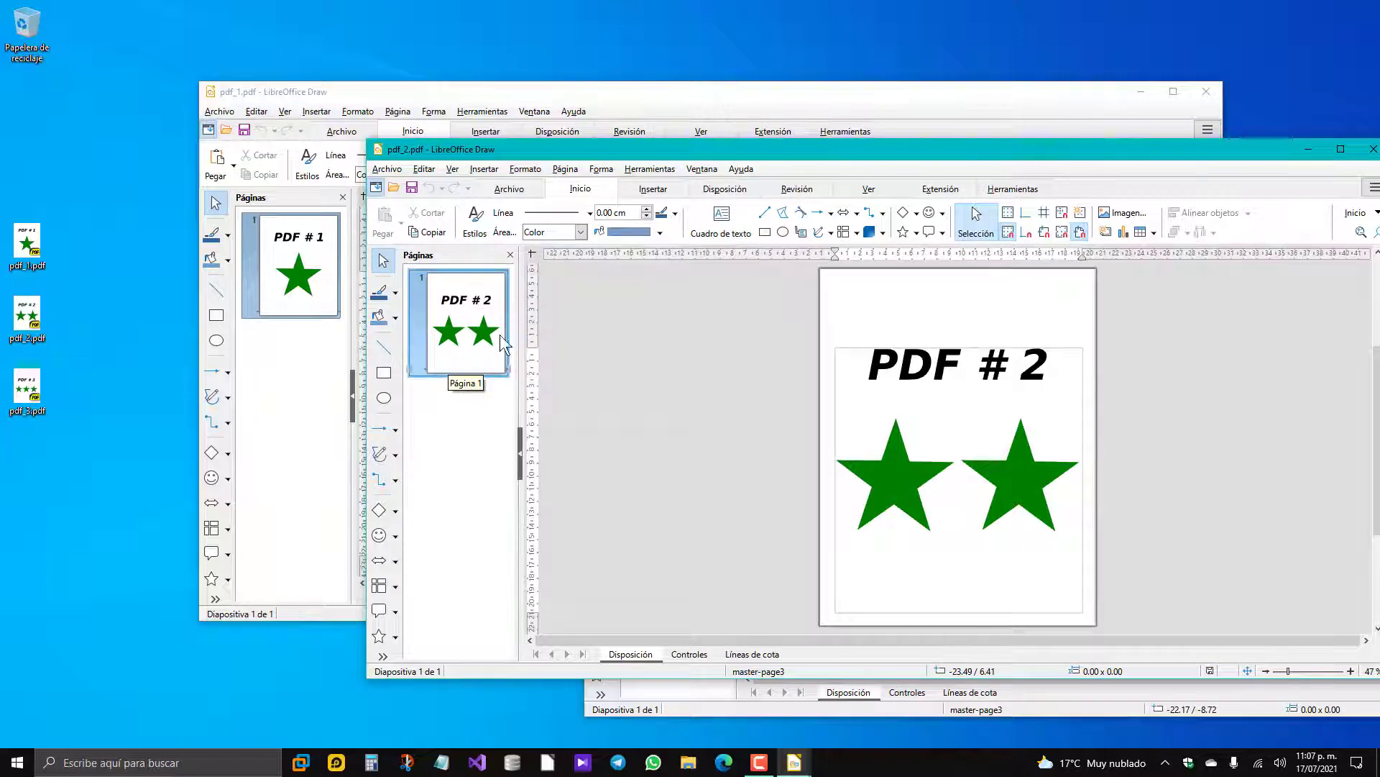
pyautogui.rightClick(278, 346)
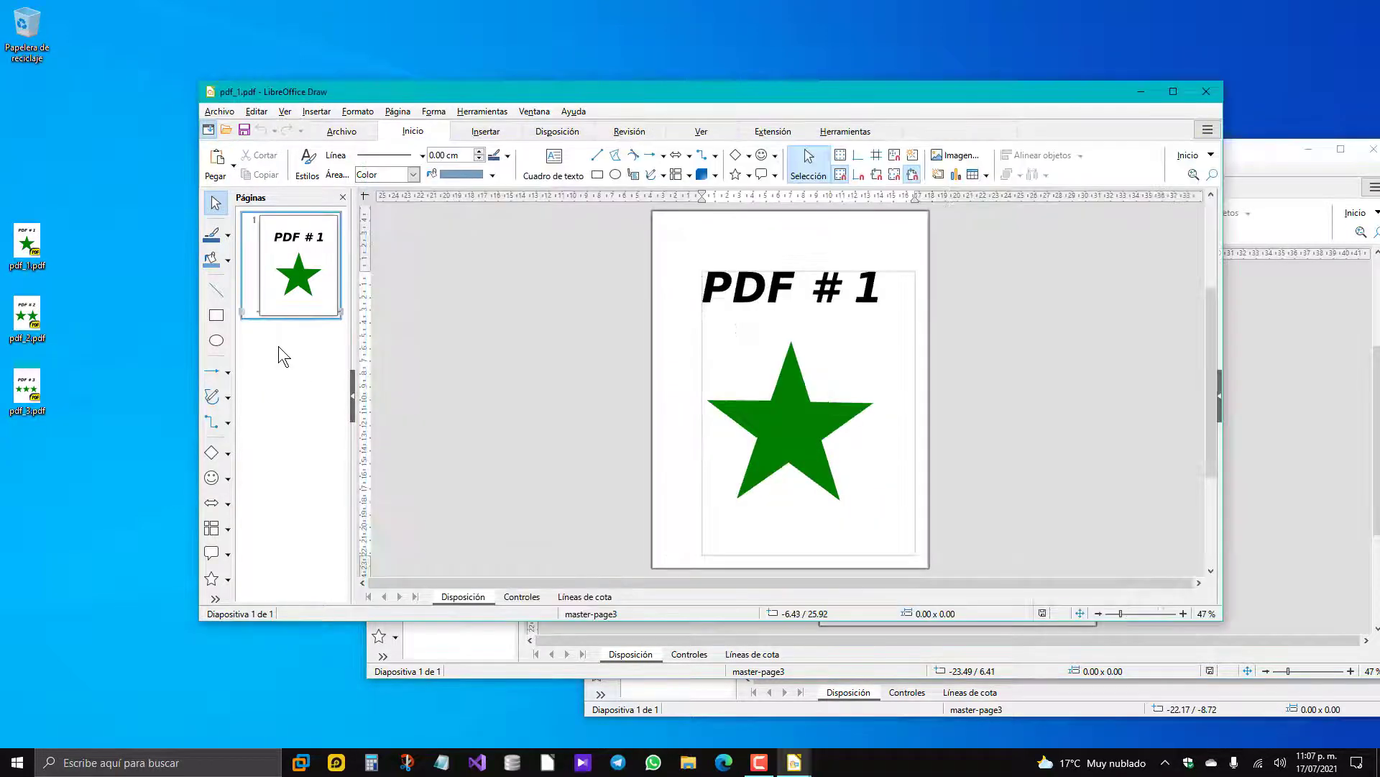
pyautogui.click(320, 393)
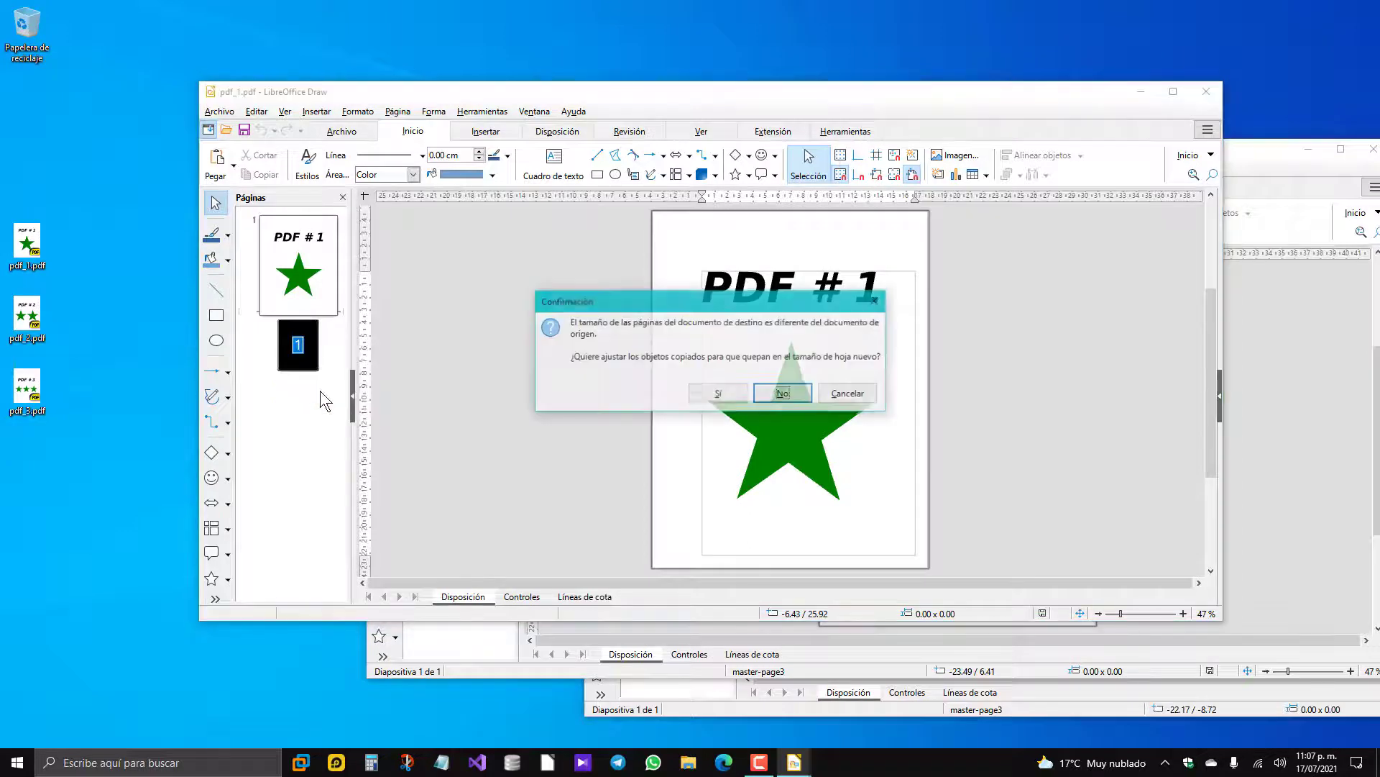
pyautogui.click(717, 395)
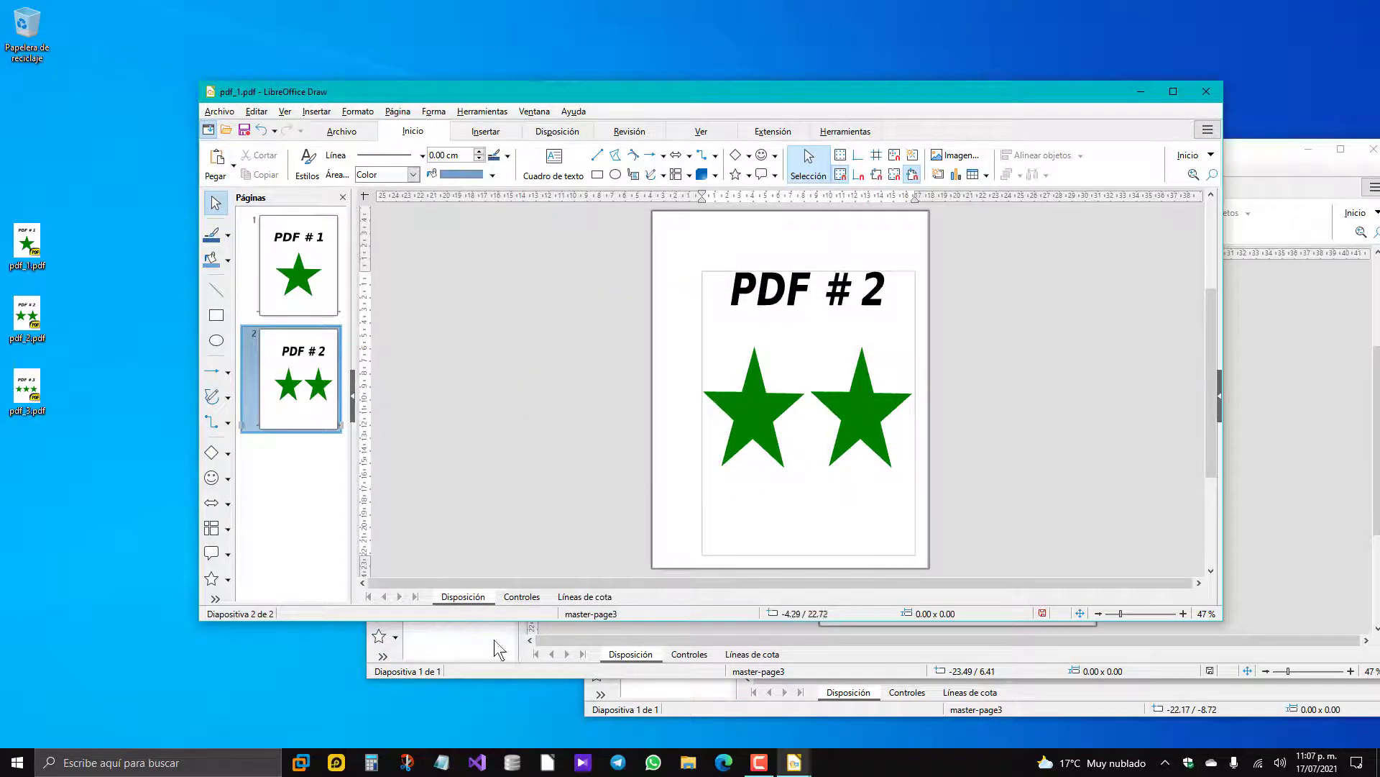
pyautogui.click(518, 665)
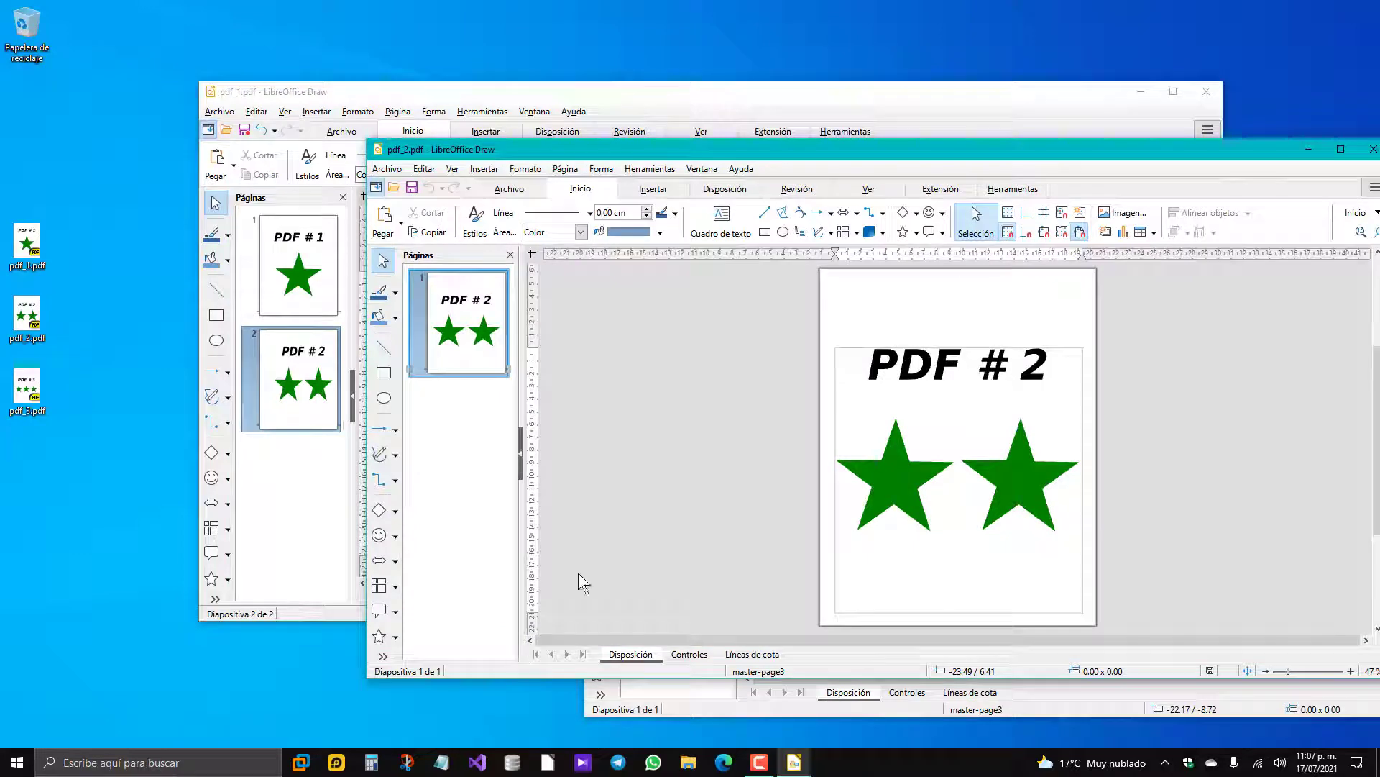
pyautogui.click(1374, 149)
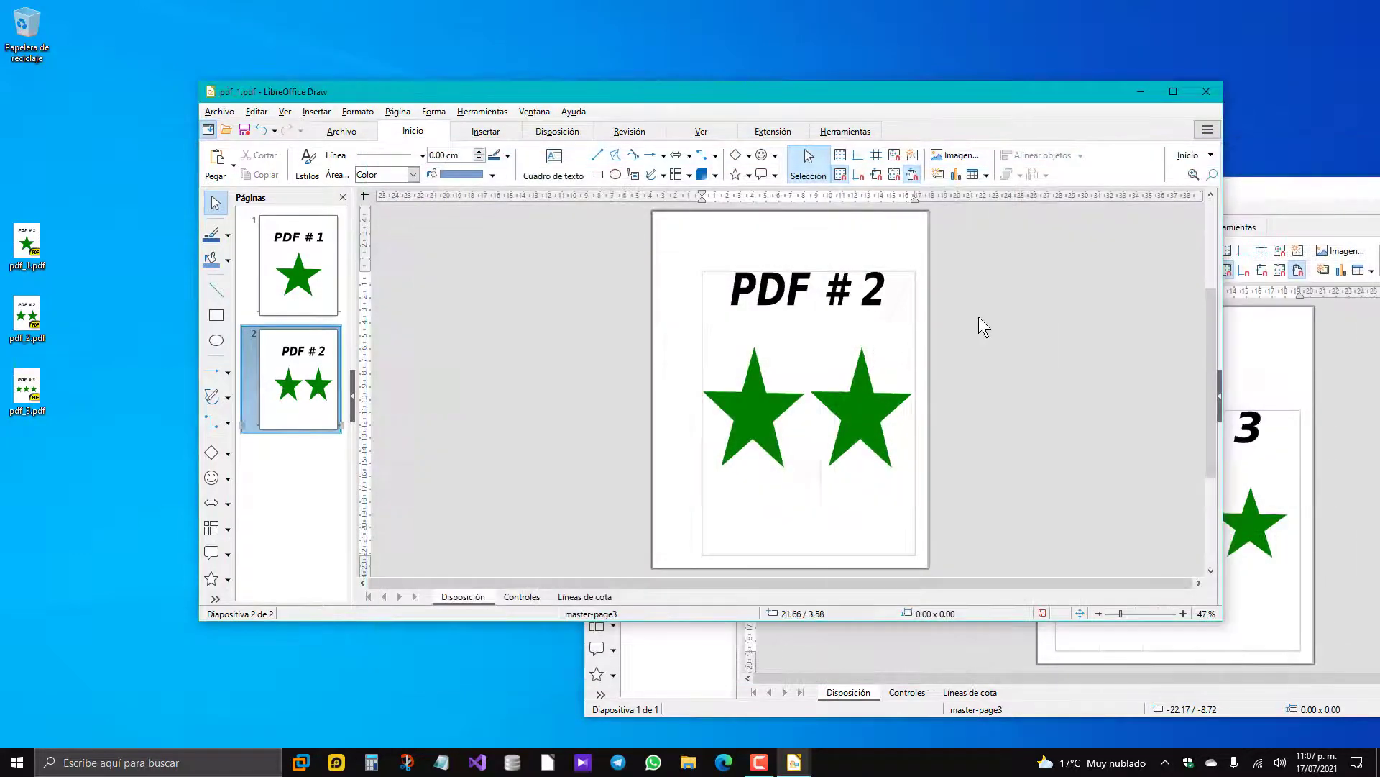
# - Copy the PDF # 3 page into pdf_1's page list, answering the page-size prompt
pyautogui.click(1264, 184)
pyautogui.moveTo(815, 191); pyautogui.dragTo(675, 162)
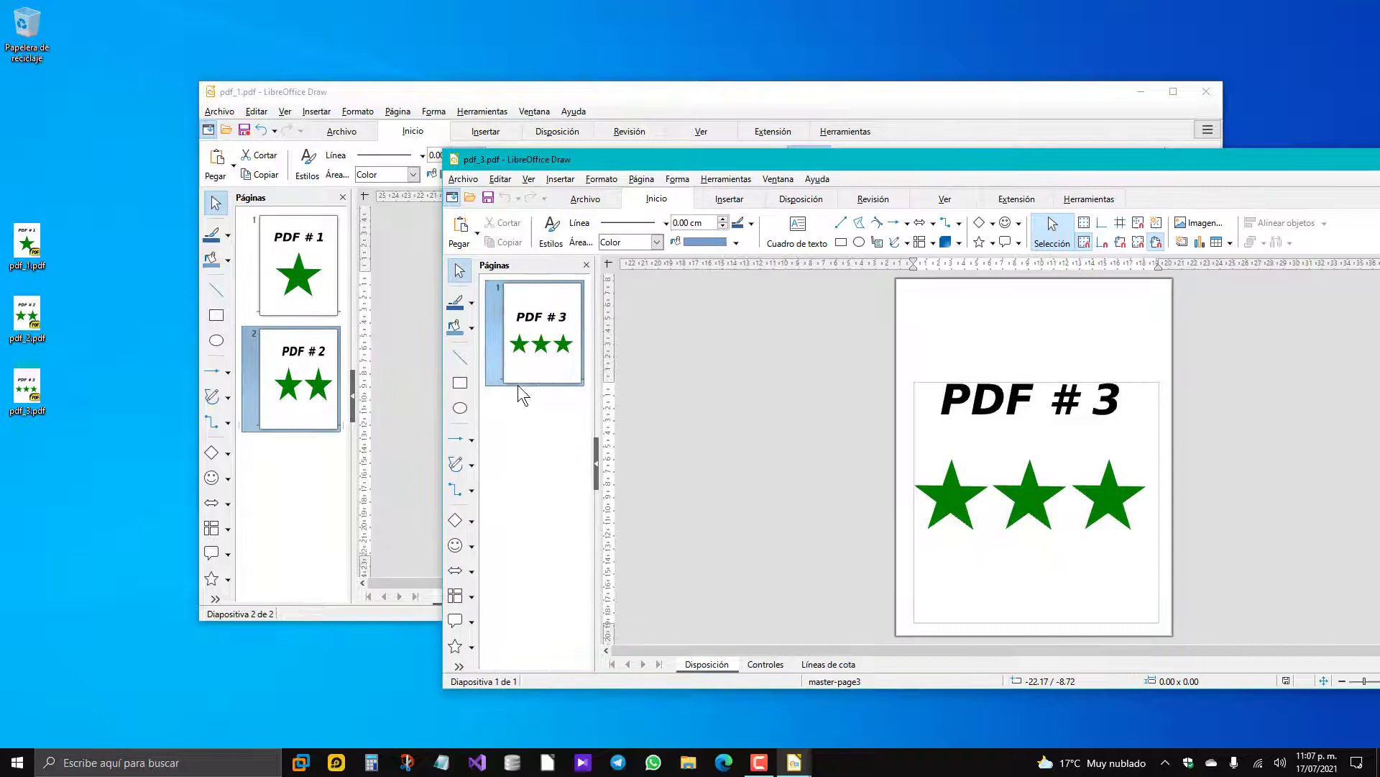
pyautogui.rightClick(542, 319)
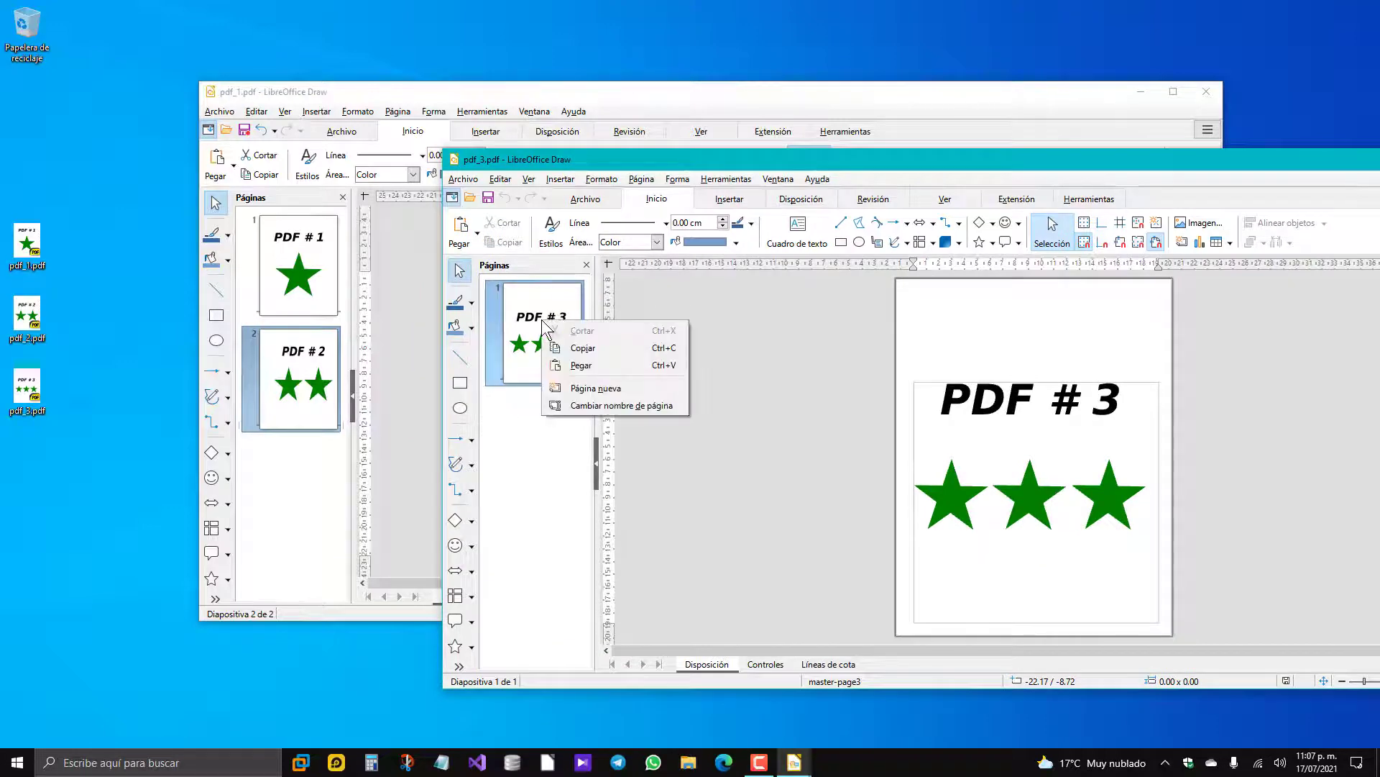
pyautogui.click(575, 345)
pyautogui.rightClick(288, 457)
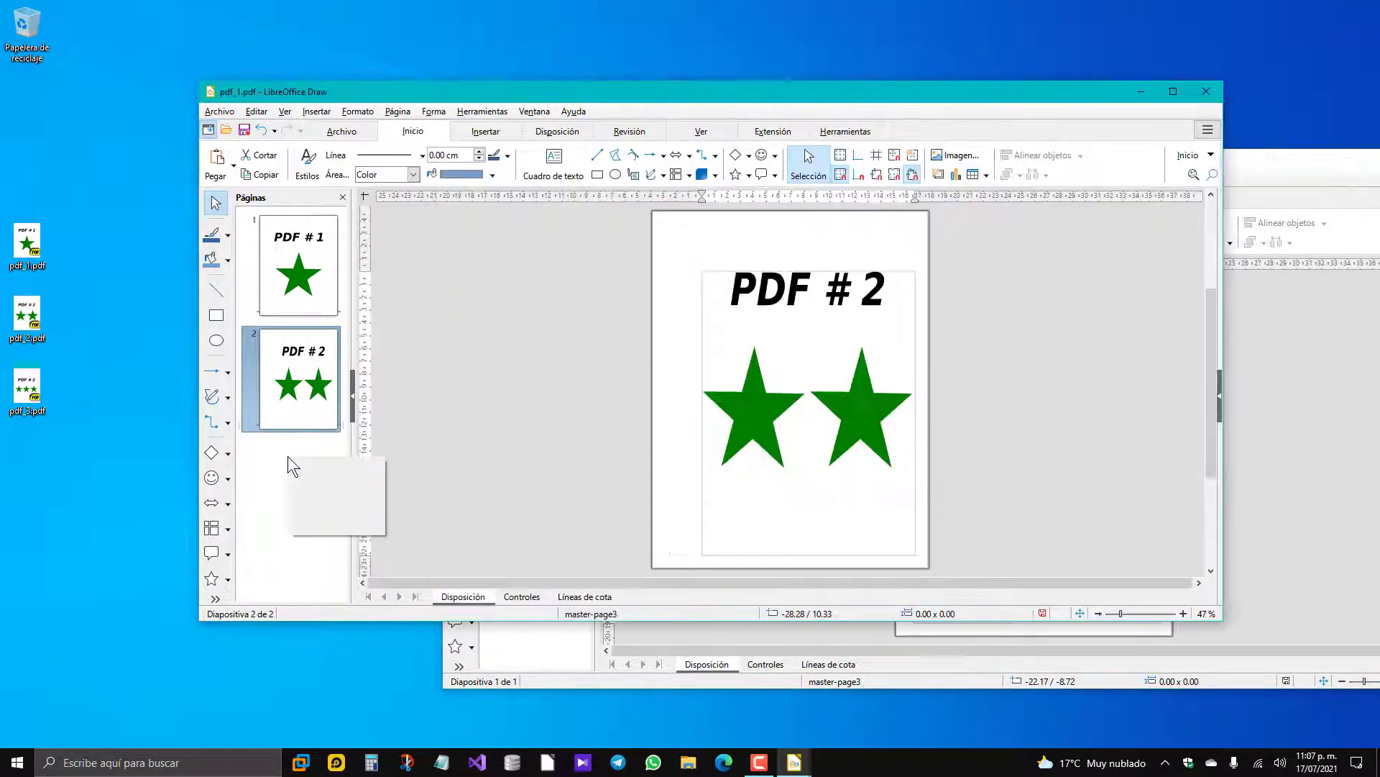
pyautogui.click(331, 502)
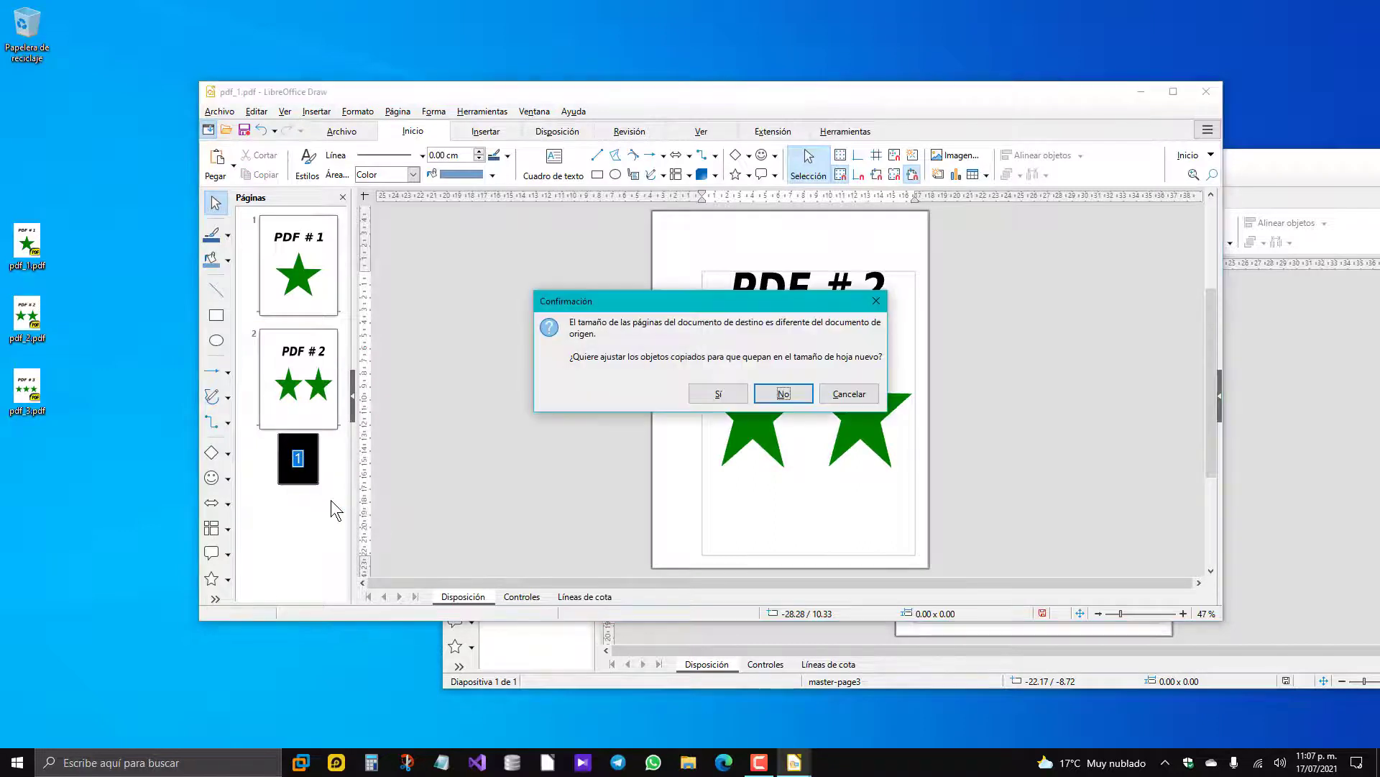
pyautogui.click(712, 393)
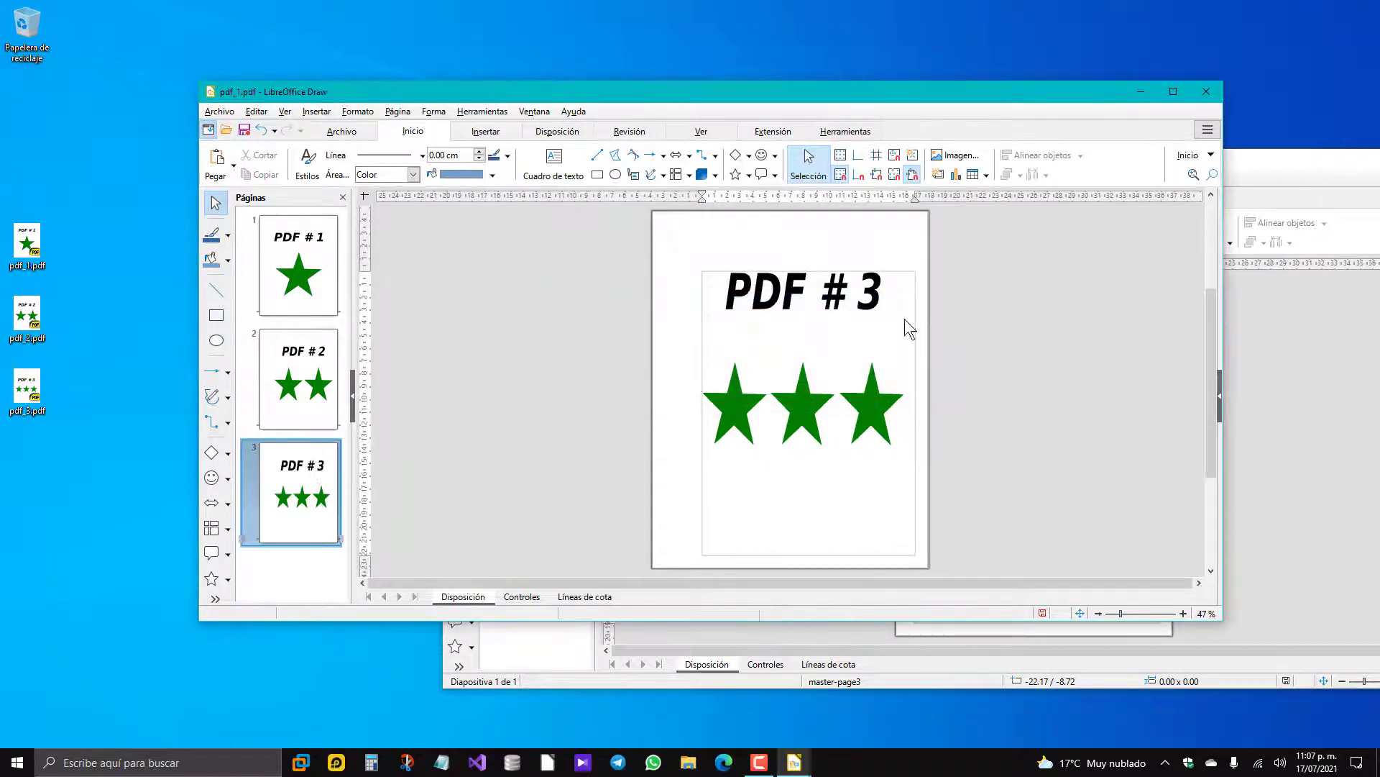
# - Close the pdf_3 window and select the new third page in pdf_1
pyautogui.moveTo(1294, 159); pyautogui.dragTo(1074, 137)
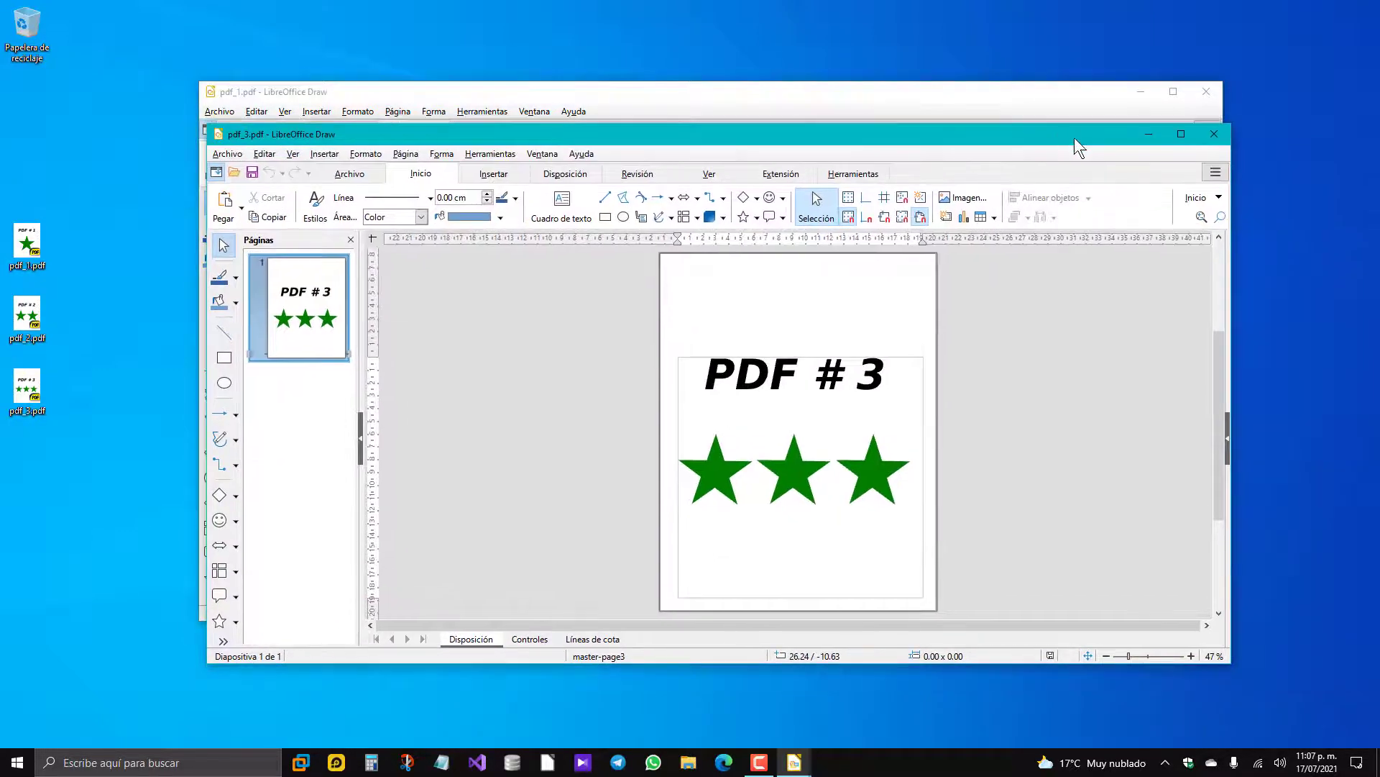
pyautogui.click(1215, 134)
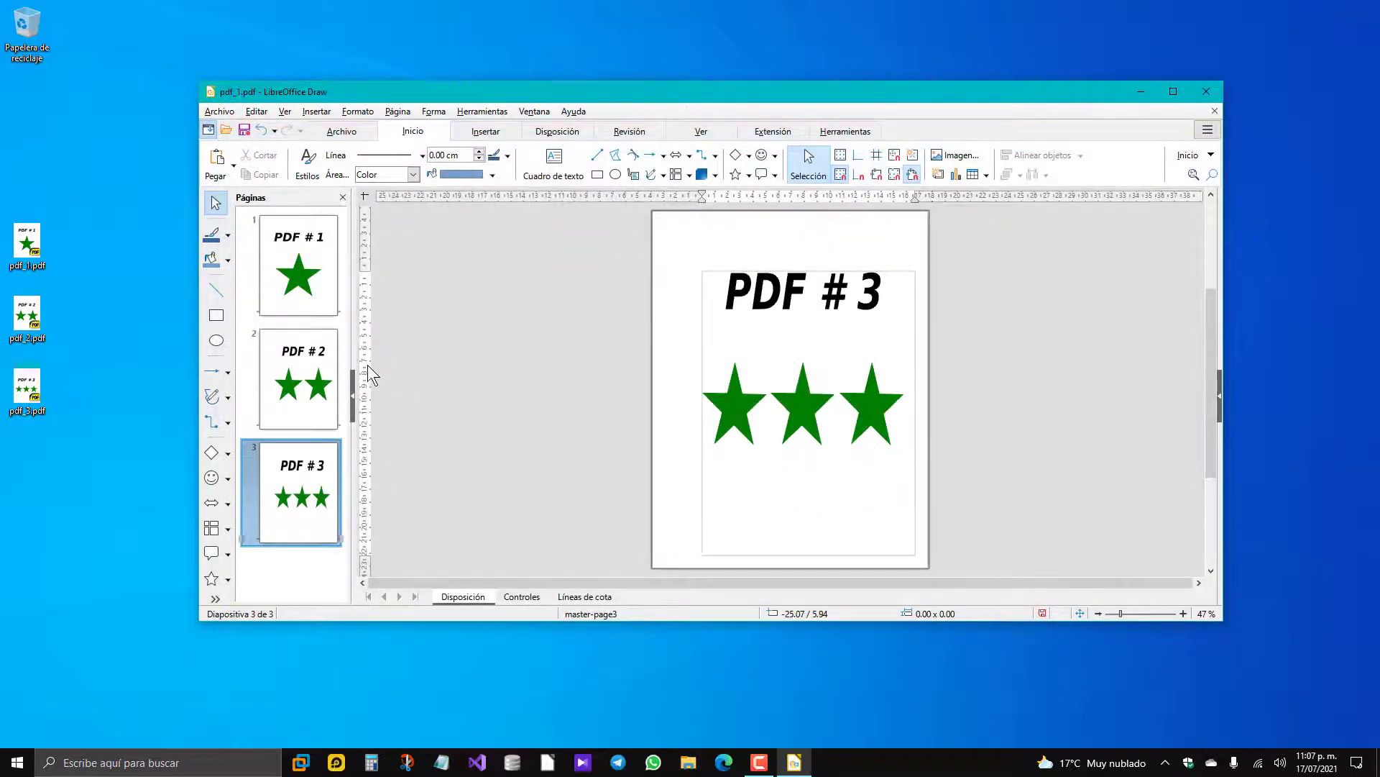
pyautogui.click(306, 538)
# - Export directly to PDF from the Archivo menu, saving it as Combined_file.pdf
pyautogui.click(219, 113)
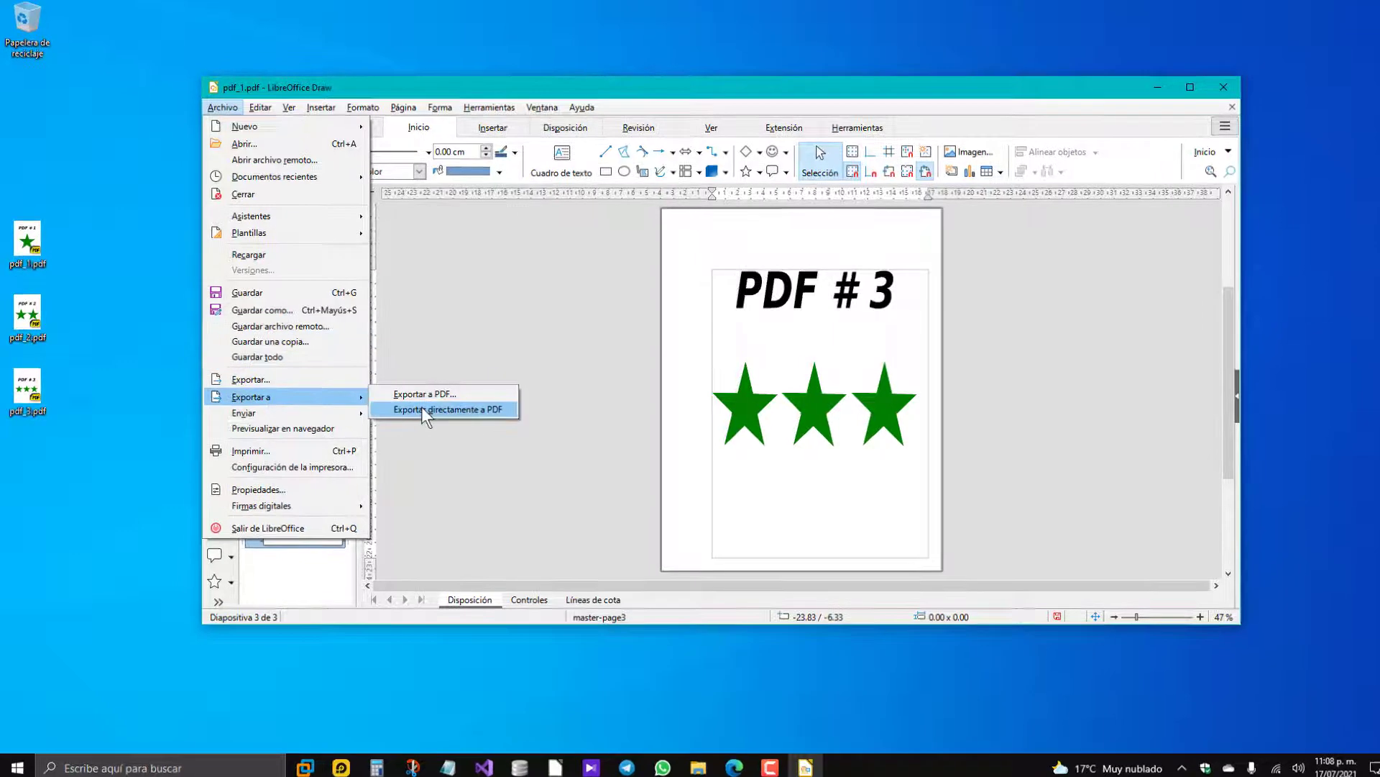
pyautogui.moveTo(370, 400)
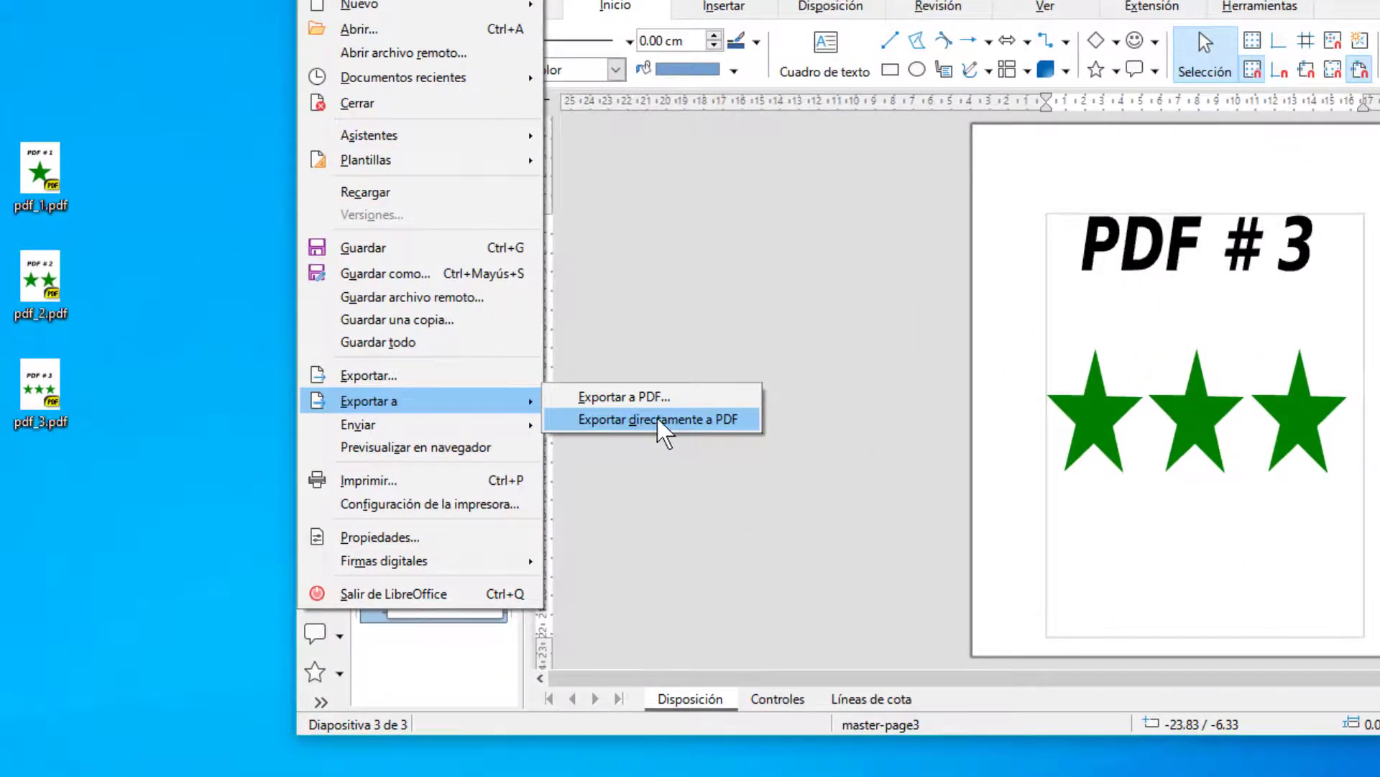
pyautogui.click(670, 420)
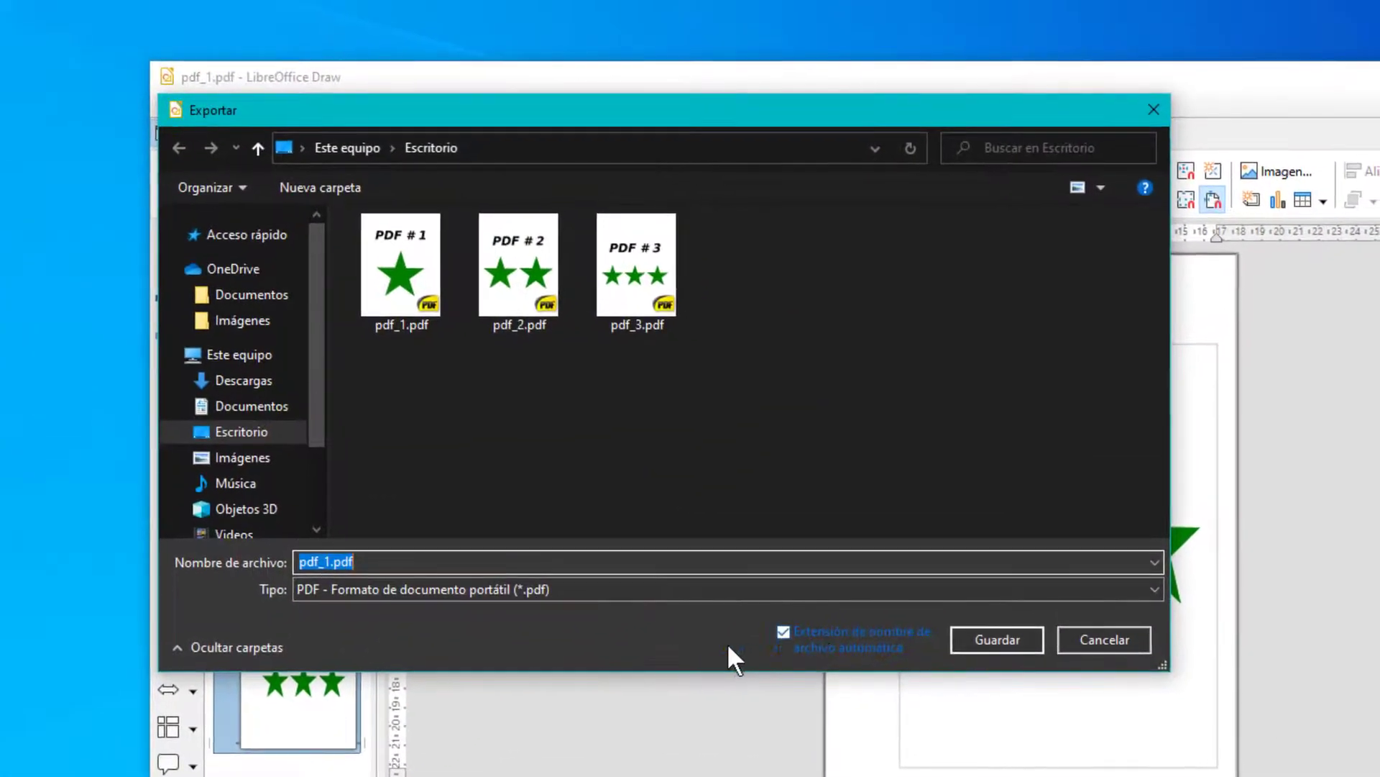
pyautogui.click(329, 562)
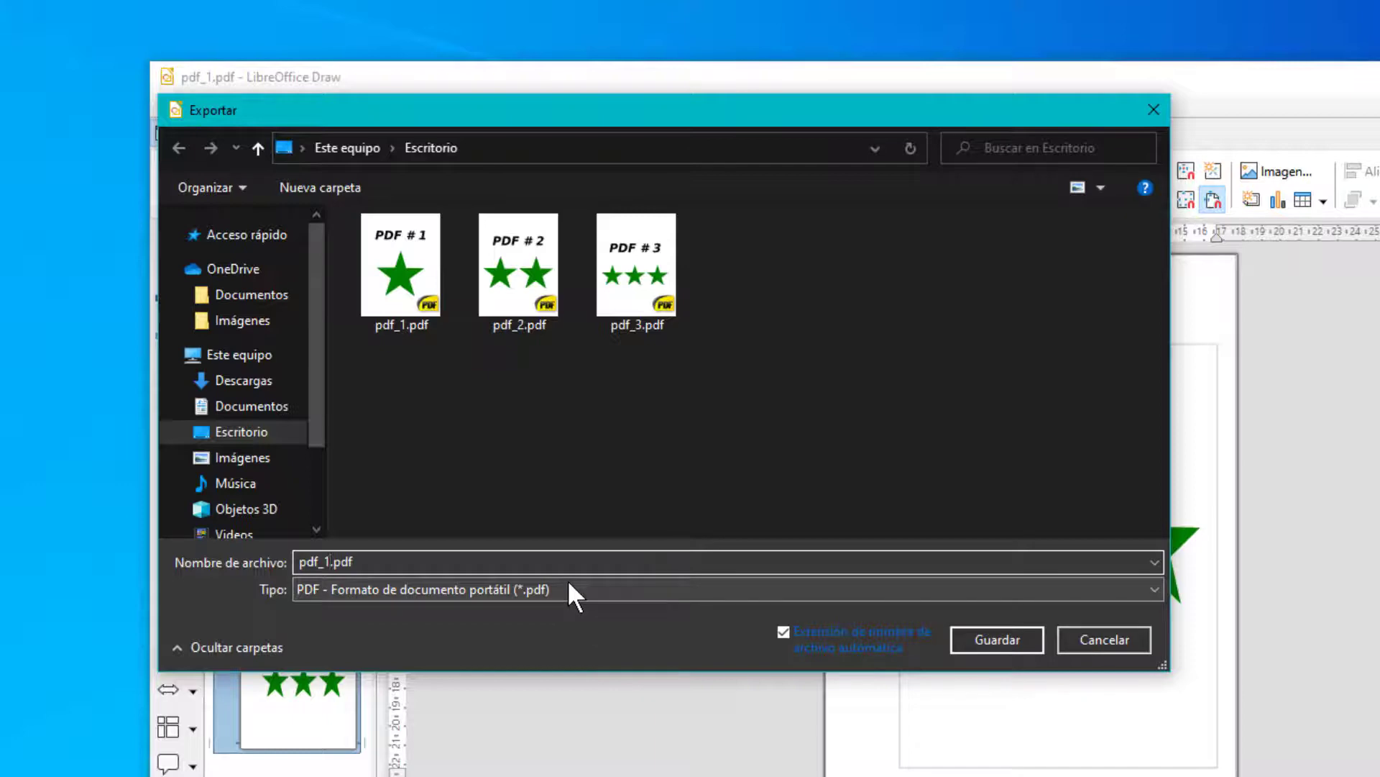
pyautogui.press('BackSpace')
pyautogui.press('BackSpace')
pyautogui.press('BackSpace')
pyautogui.press('BackSpace')
pyautogui.press('BackSpace')
pyautogui.write('Co')
pyautogui.write('mbined')
pyautogui.write('_file')
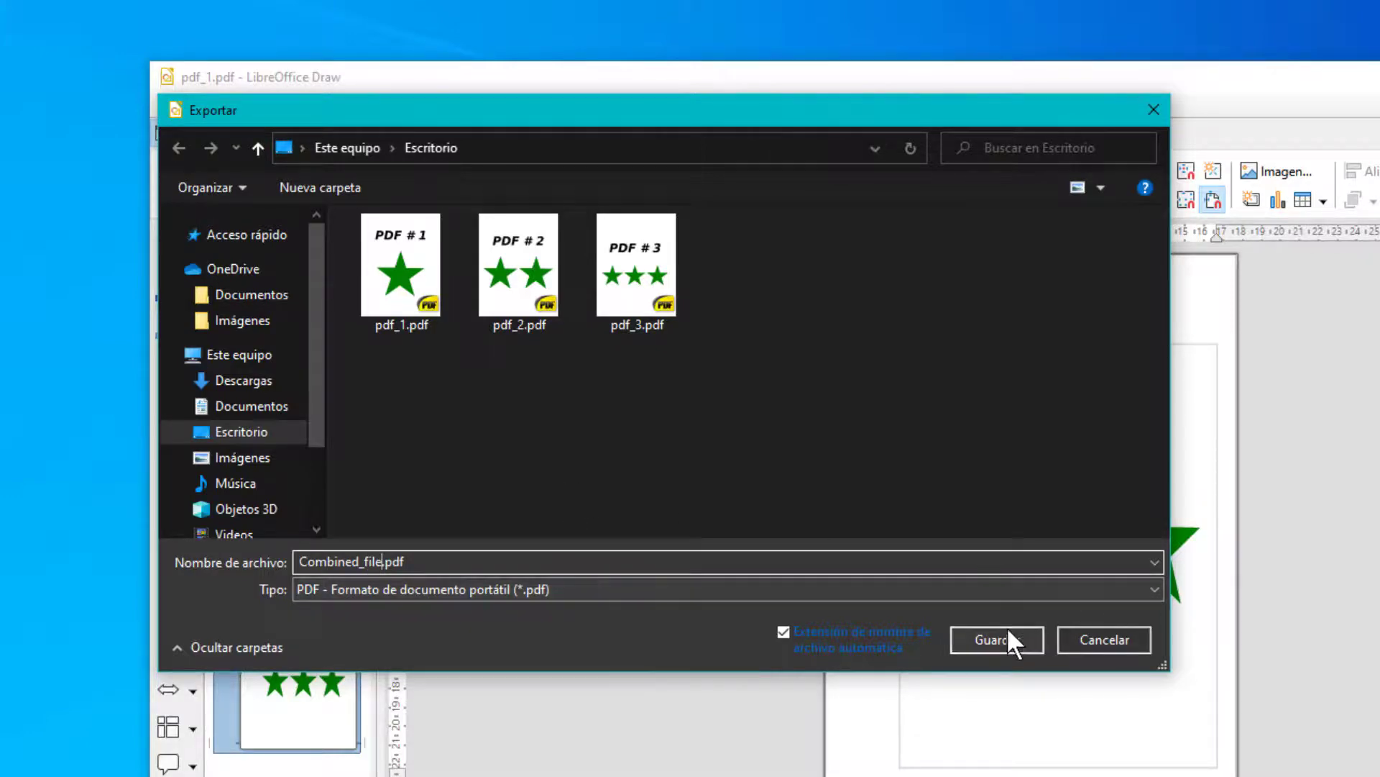
pyautogui.click(988, 636)
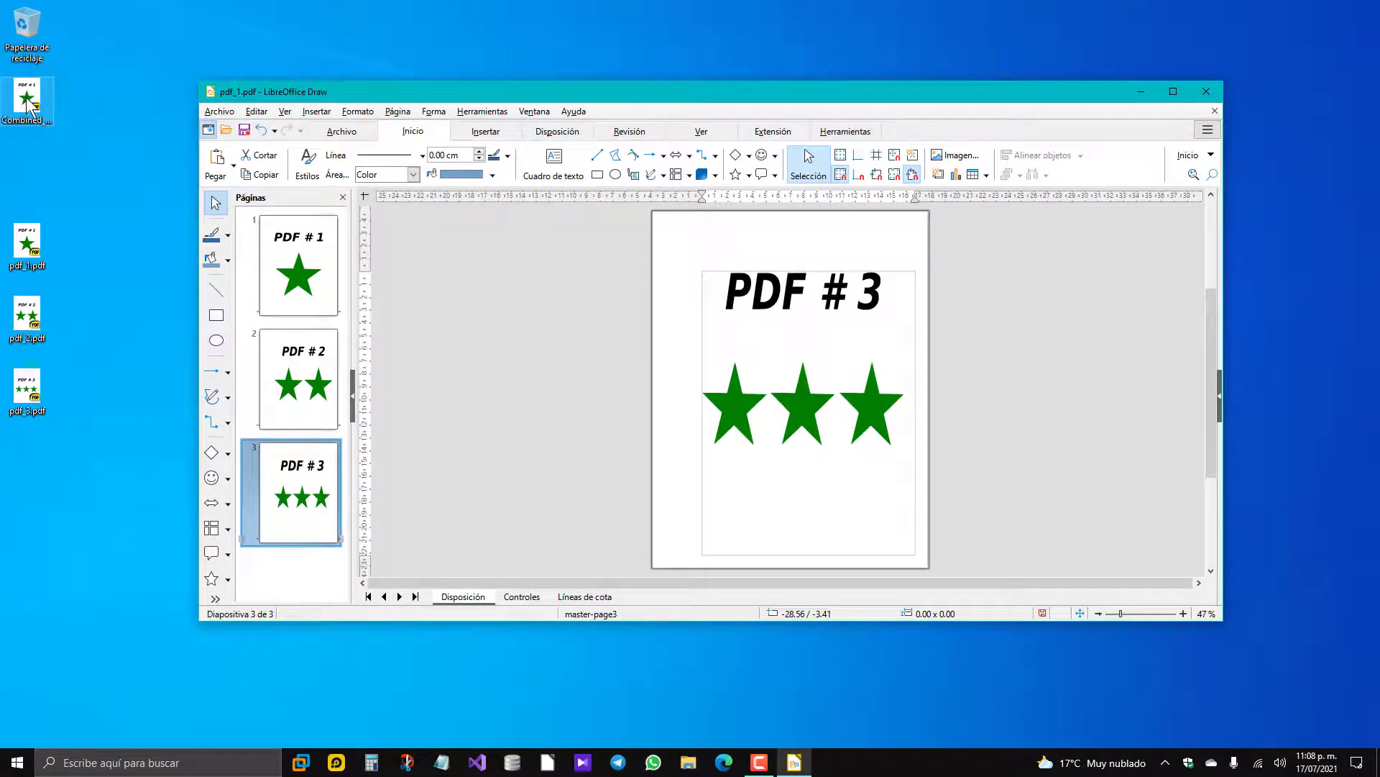
# - Move the Combined_file.pdf icon beside the originals and close pdf_1 with No guardar
pyautogui.moveTo(27, 99); pyautogui.dragTo(112, 204)
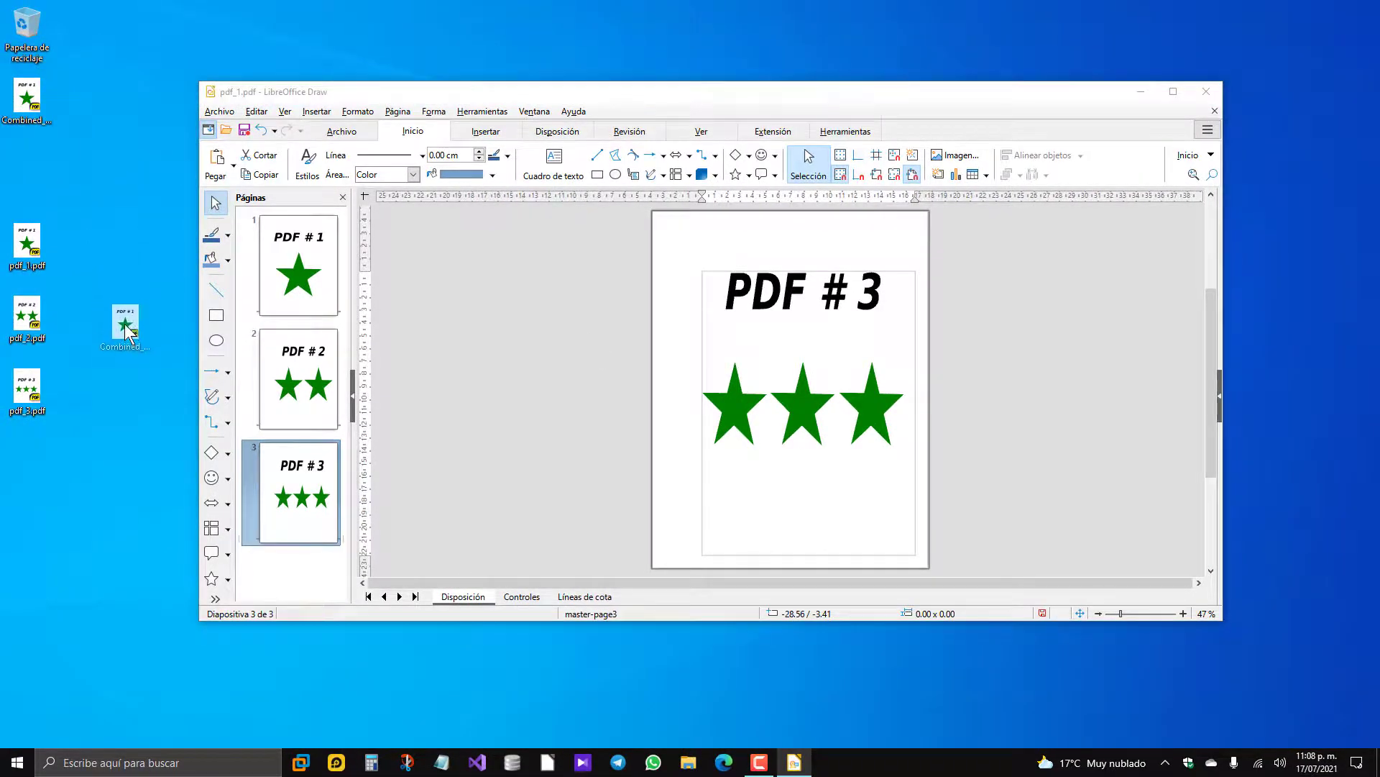
pyautogui.moveTo(124, 324); pyautogui.dragTo(125, 327)
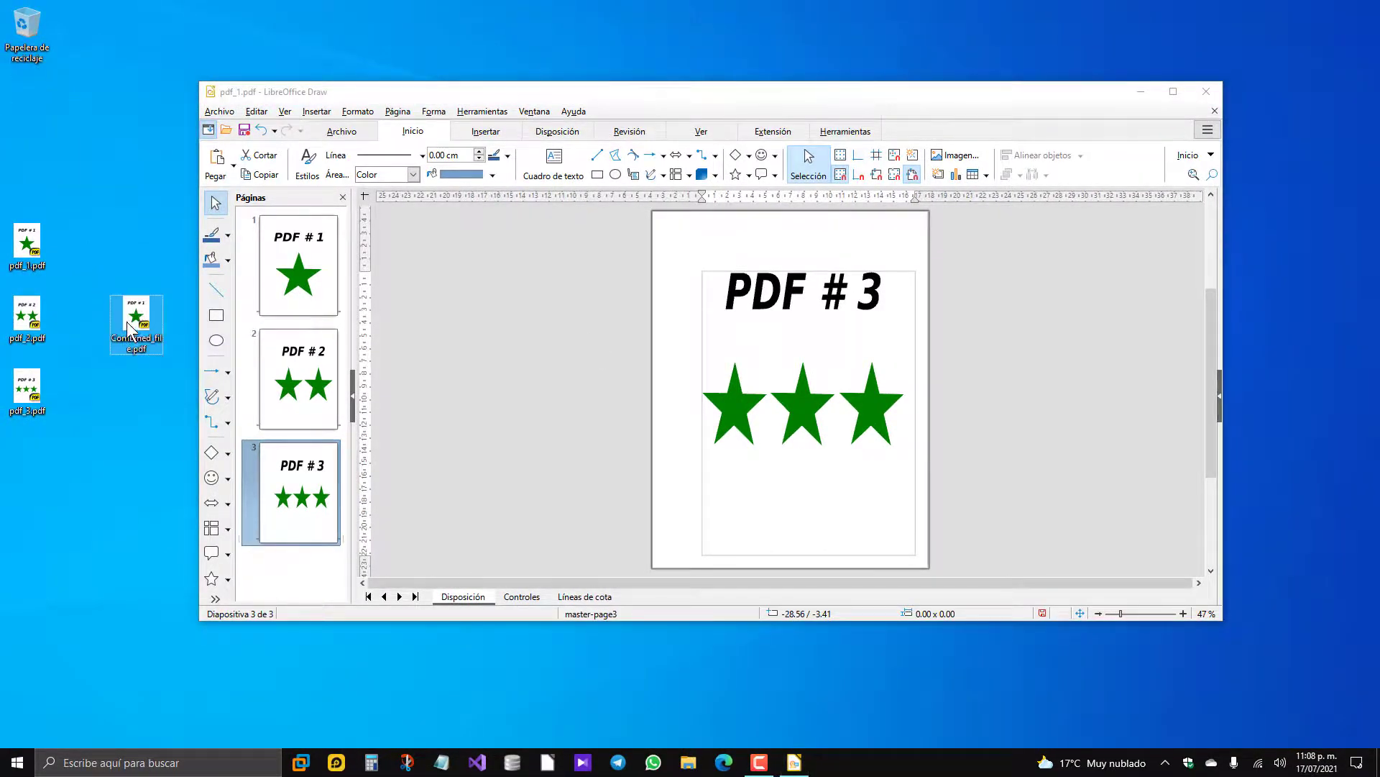
pyautogui.click(1206, 95)
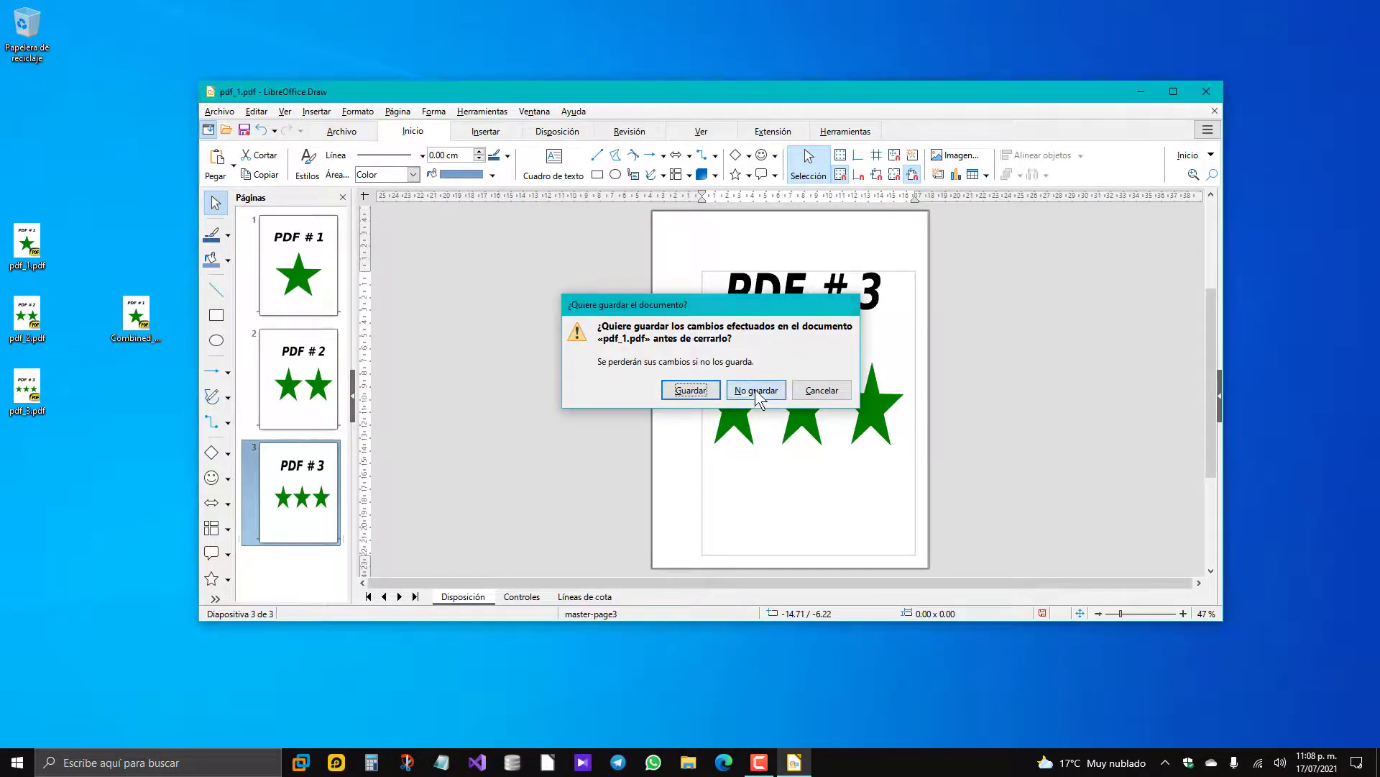
pyautogui.click(757, 390)
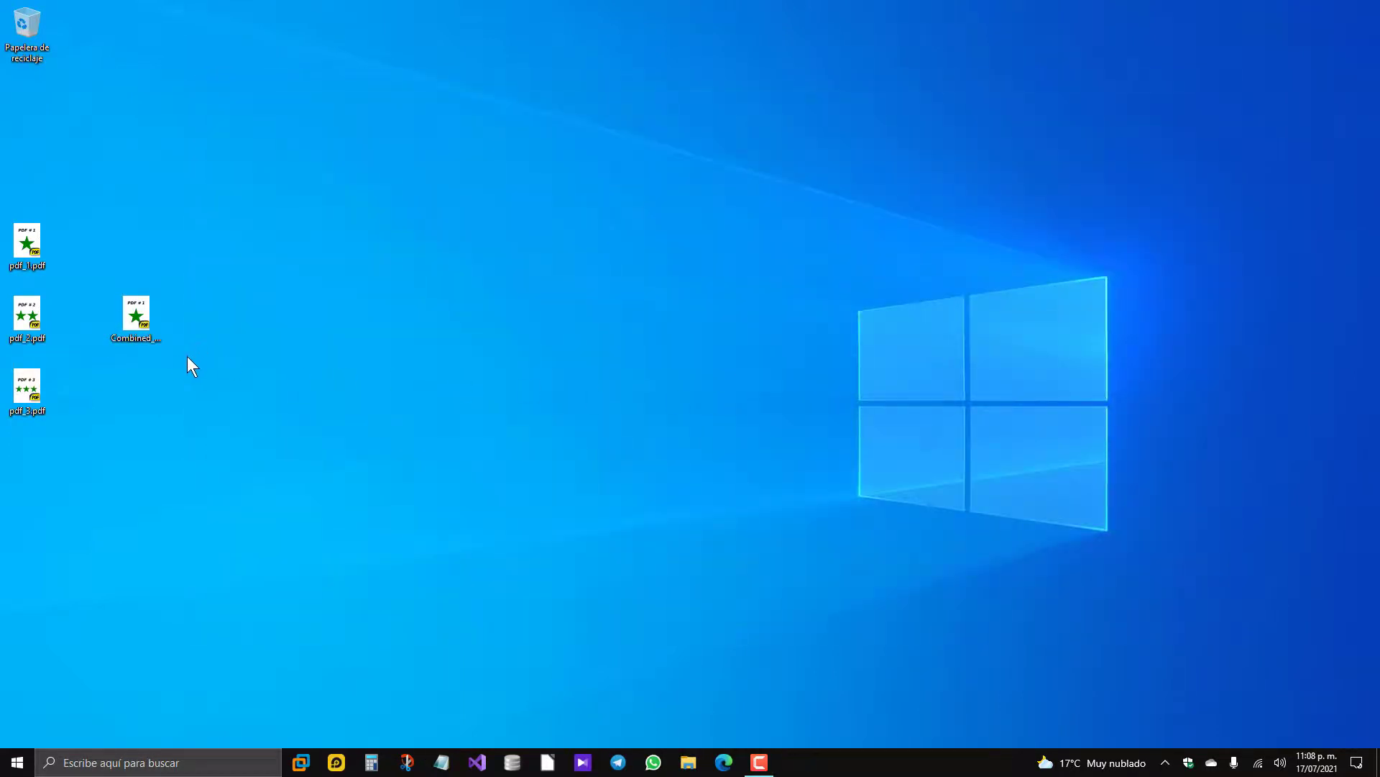
pyautogui.doubleClick(137, 321)
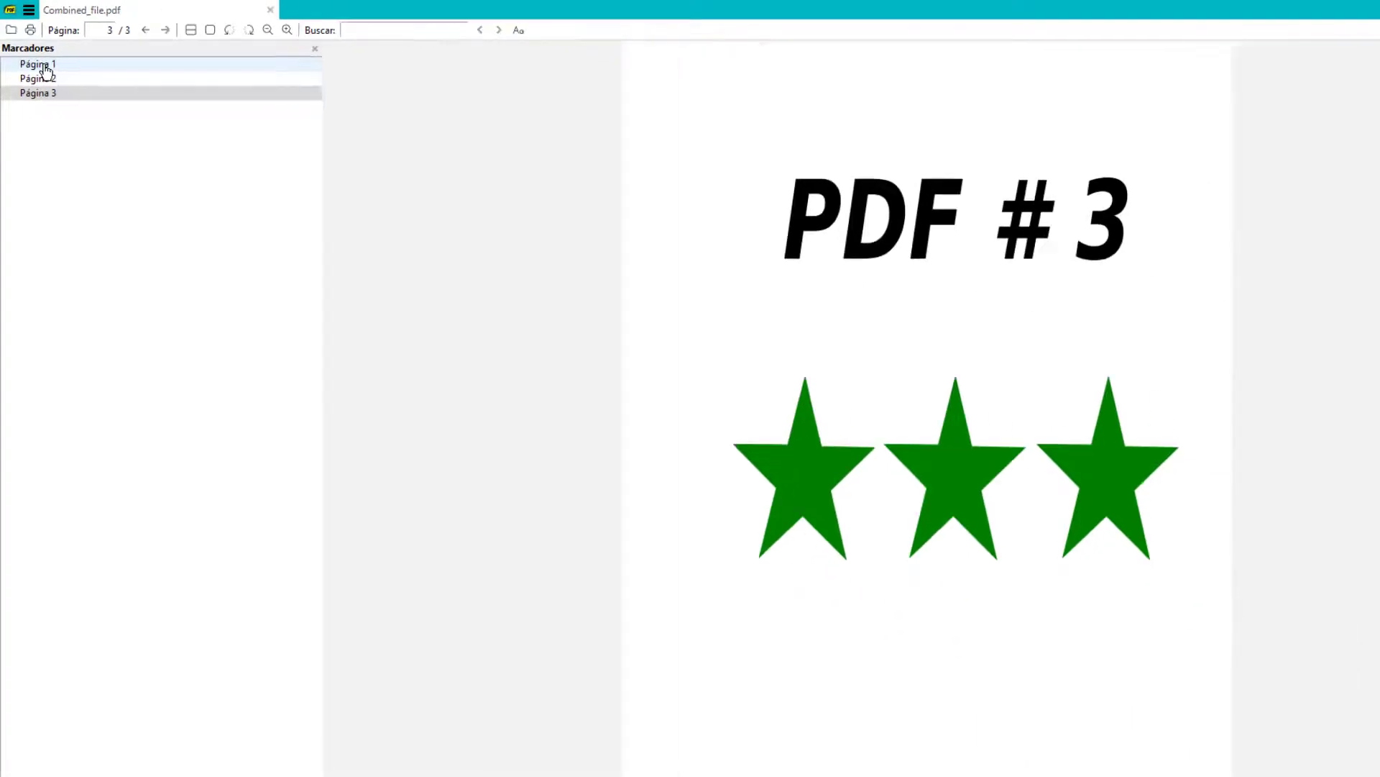
pyautogui.click(40, 59)
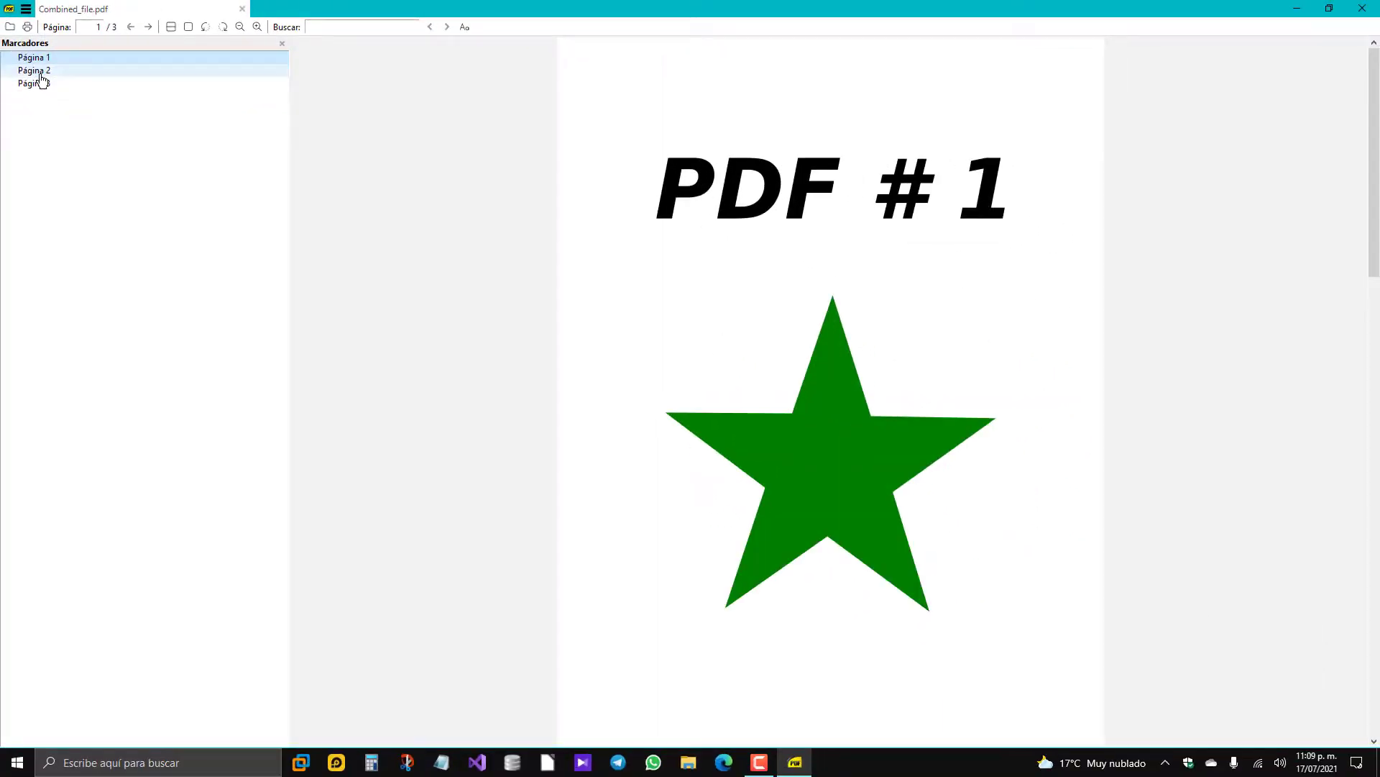
pyautogui.click(39, 72)
pyautogui.click(38, 87)
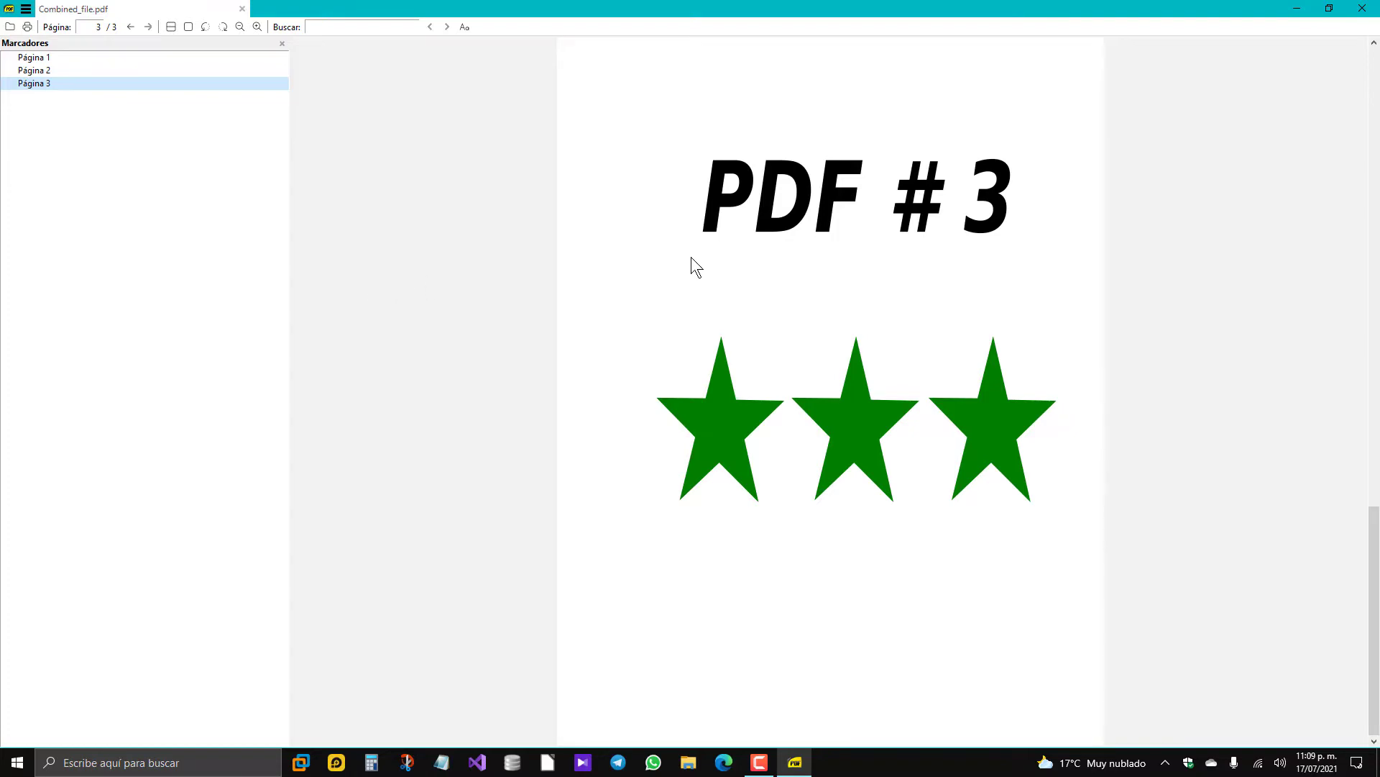
pyautogui.click(1362, 9)
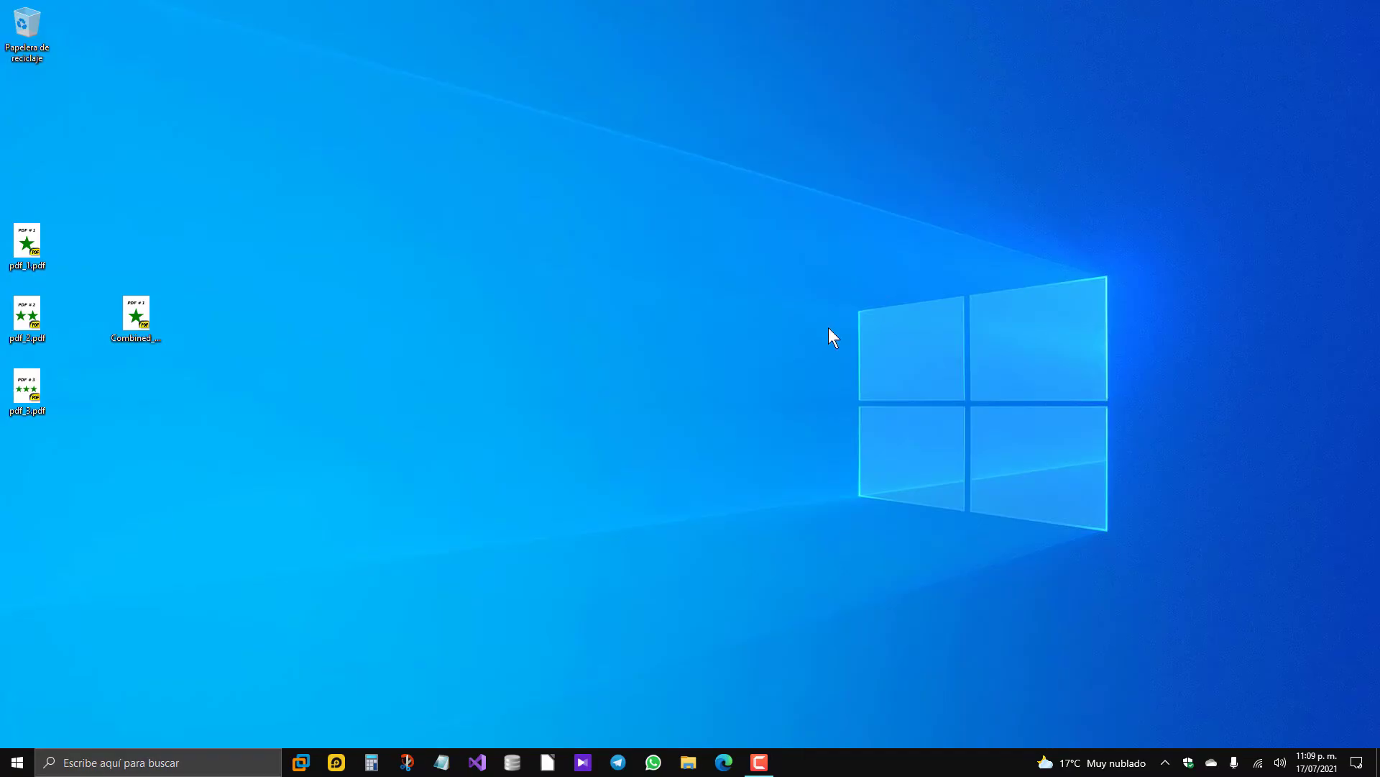